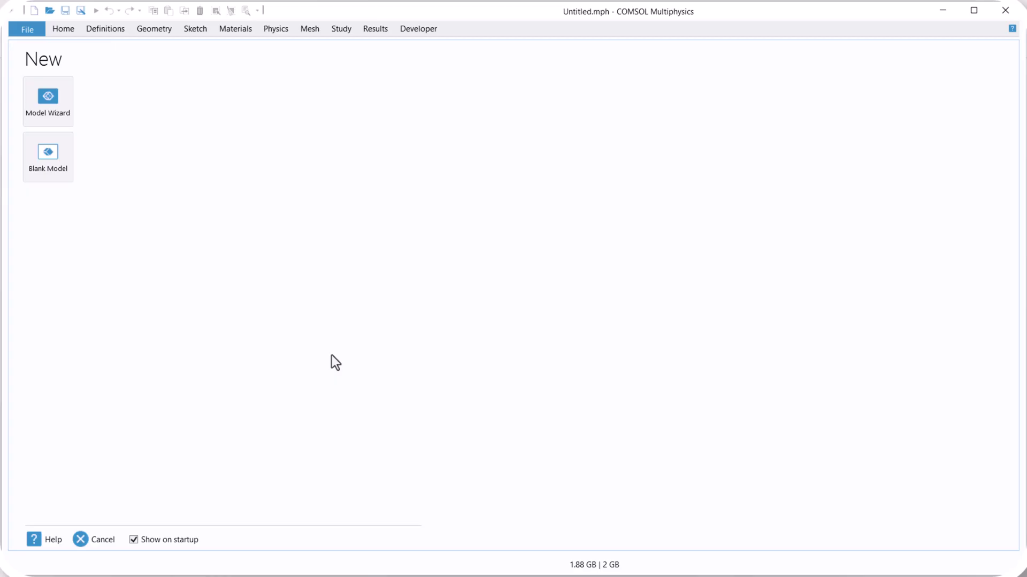
# - Start a 2D model with Nonisothermal Flow > Laminar Flow physics and a Stationary study
pyautogui.click(62, 109)
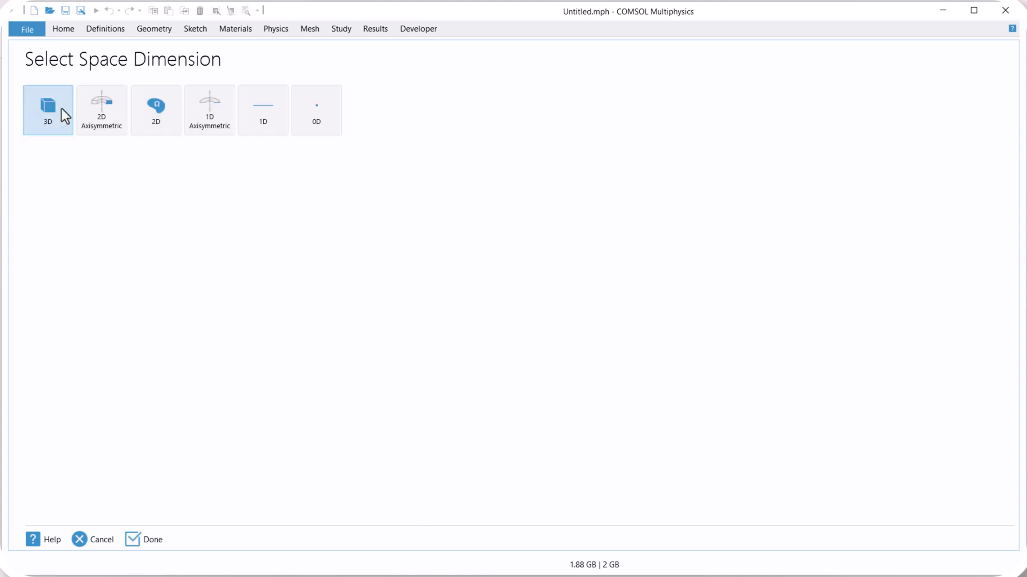
pyautogui.click(166, 124)
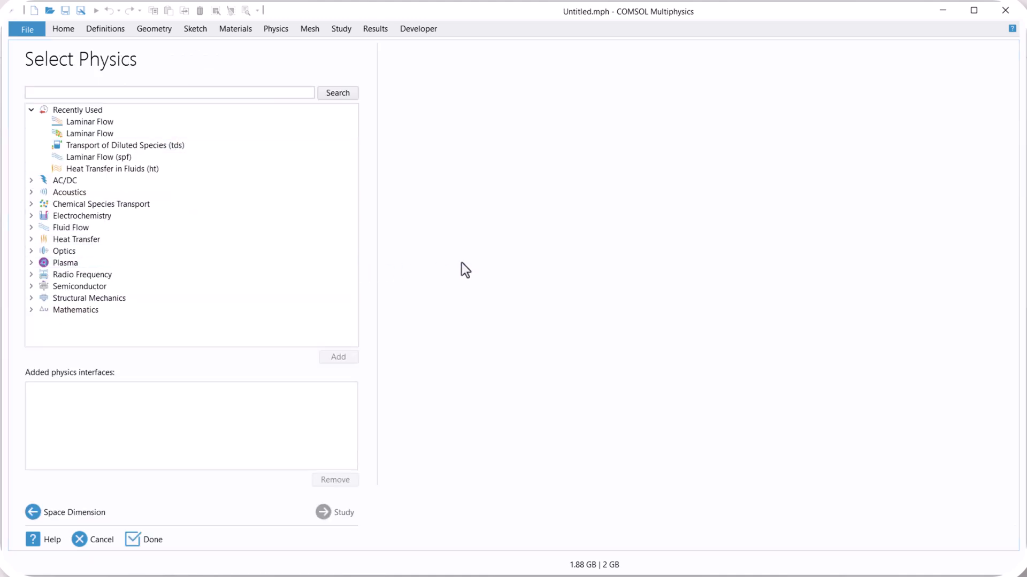
pyautogui.click(31, 228)
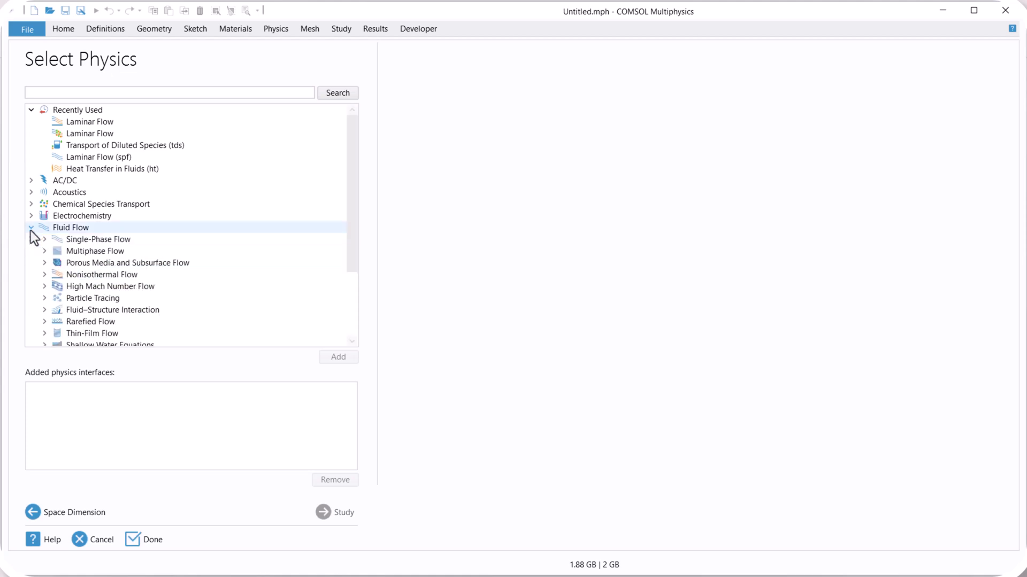
pyautogui.click(44, 274)
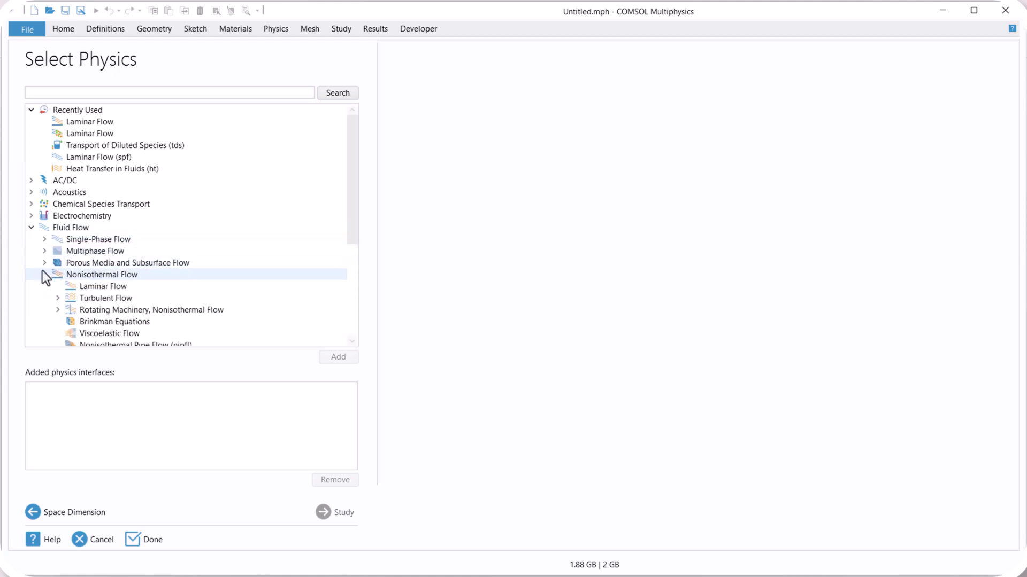
pyautogui.click(110, 290)
pyautogui.click(339, 358)
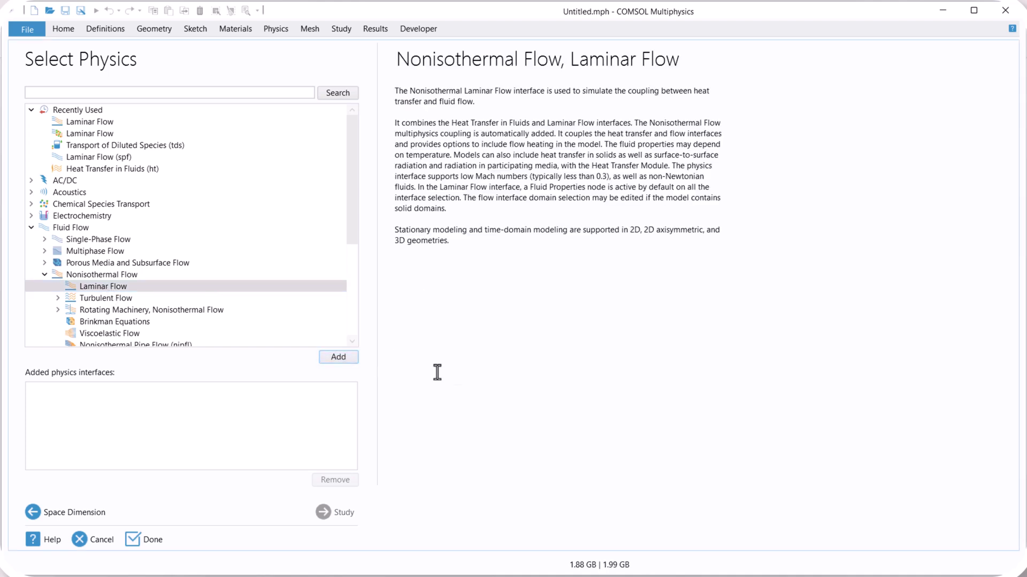
pyautogui.click(342, 513)
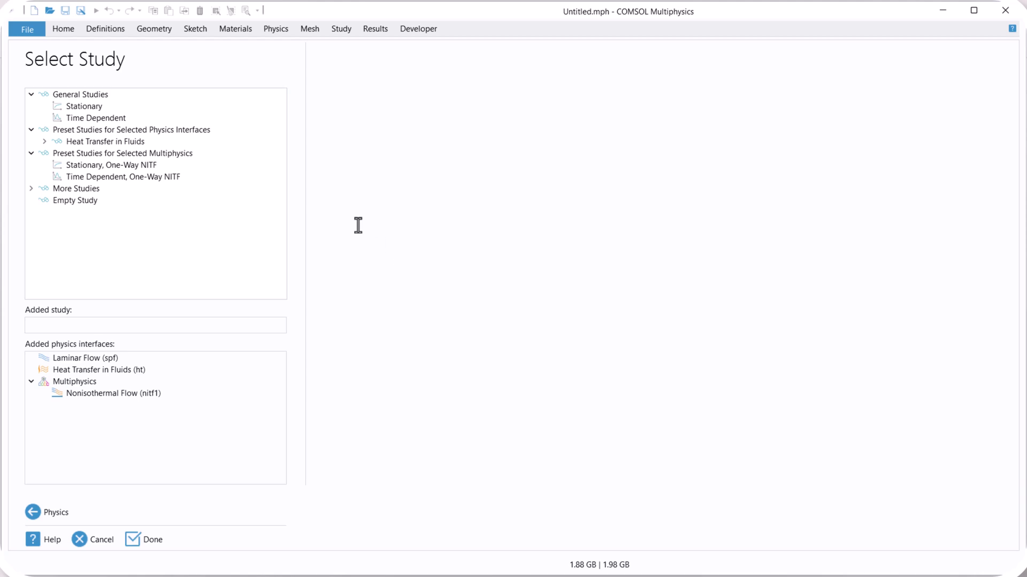
pyautogui.click(93, 108)
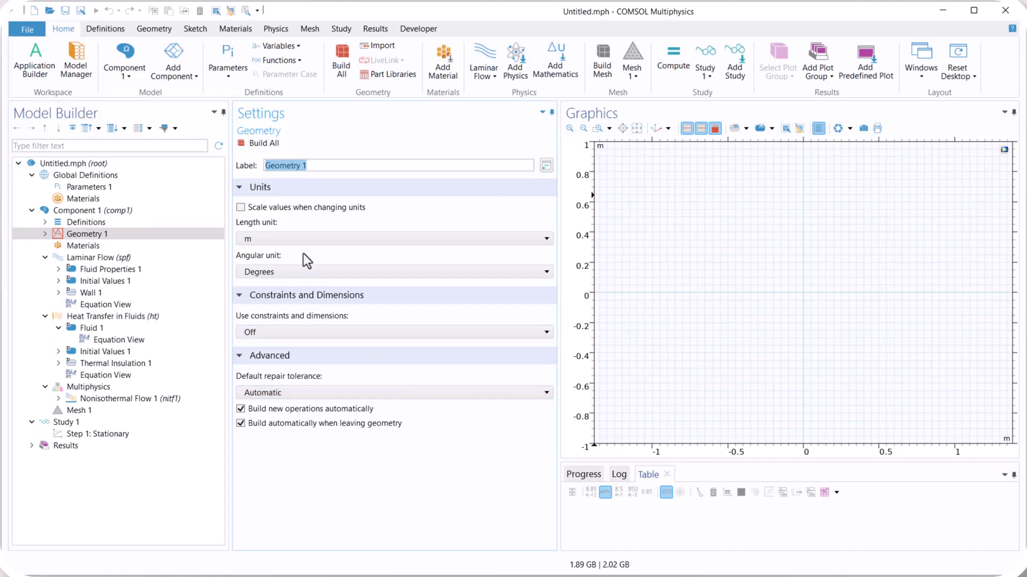
# - Change Geometry 1's length unit to mm and build a Square of side length 1
pyautogui.click(300, 240)
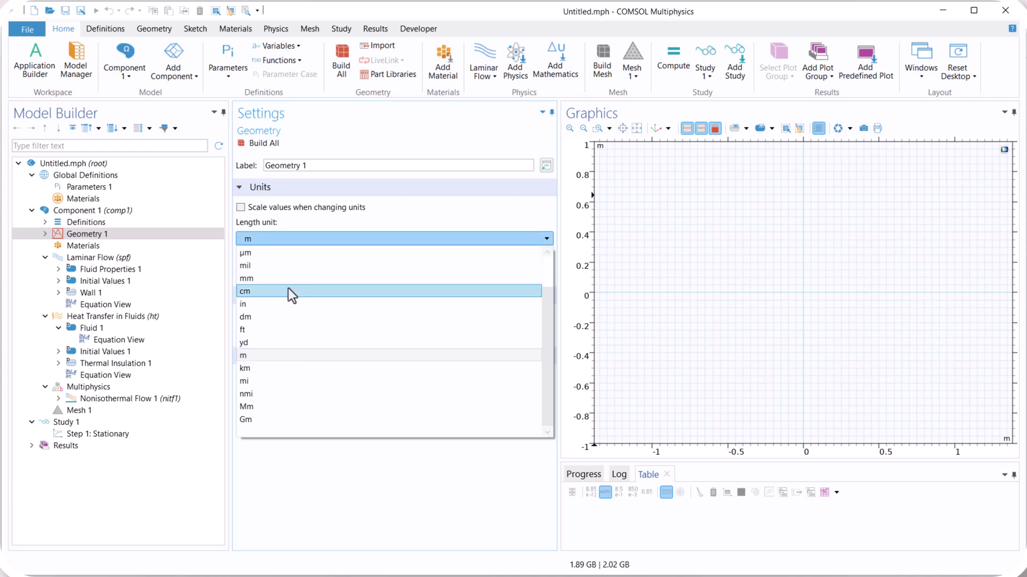
pyautogui.click(281, 275)
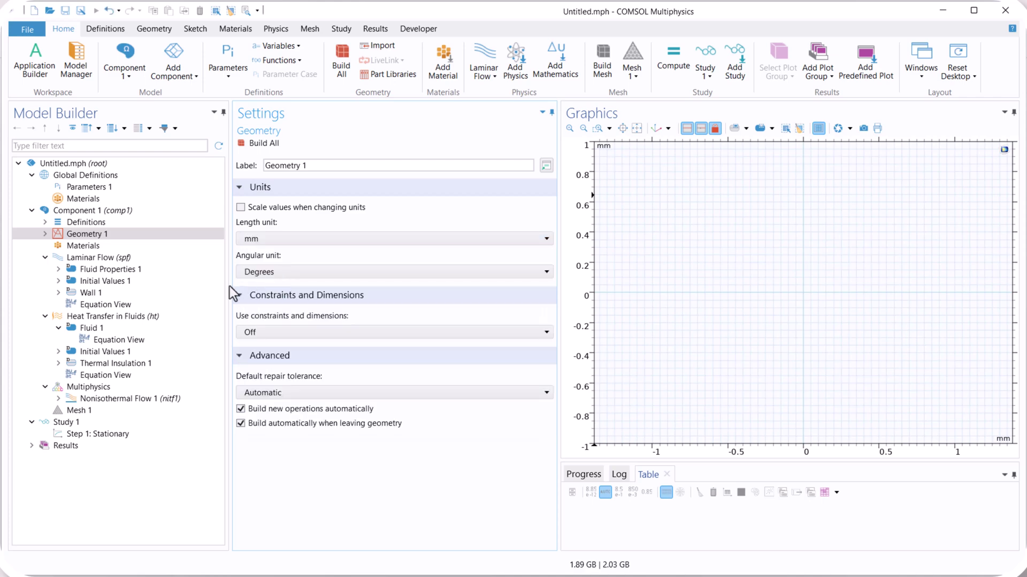
pyautogui.rightClick(102, 235)
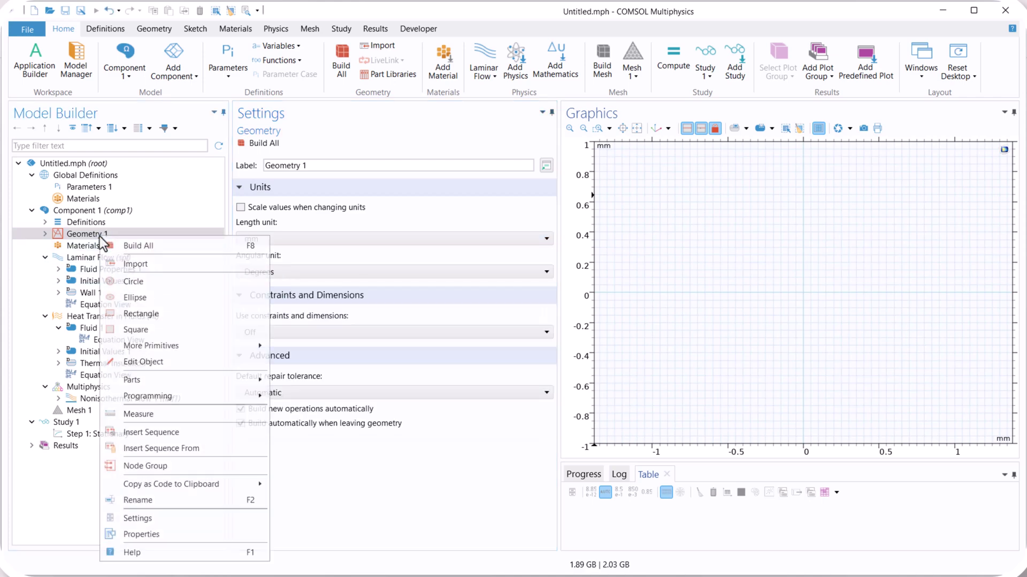
pyautogui.click(154, 327)
pyautogui.doubleClick(289, 254)
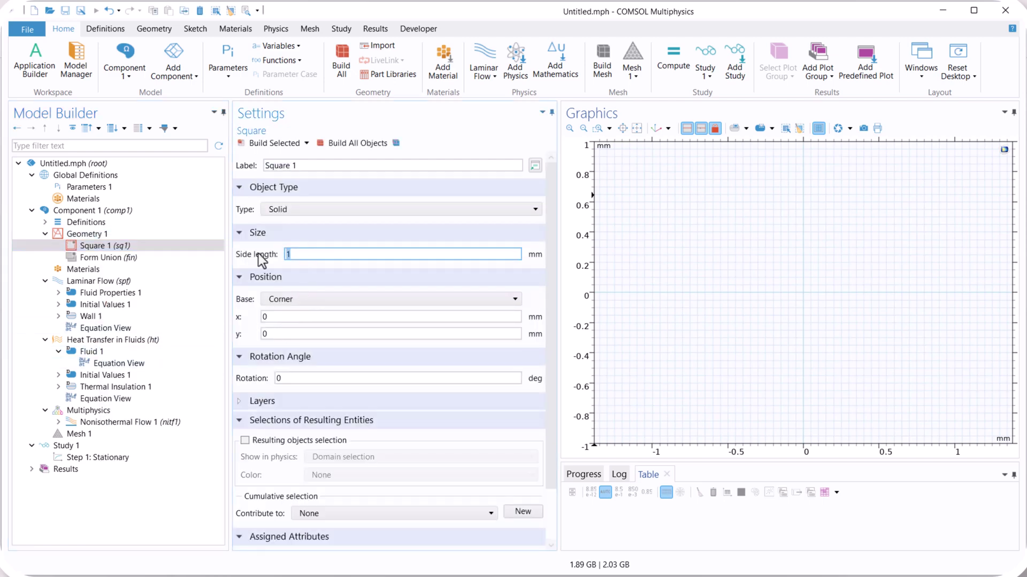
pyautogui.click(258, 146)
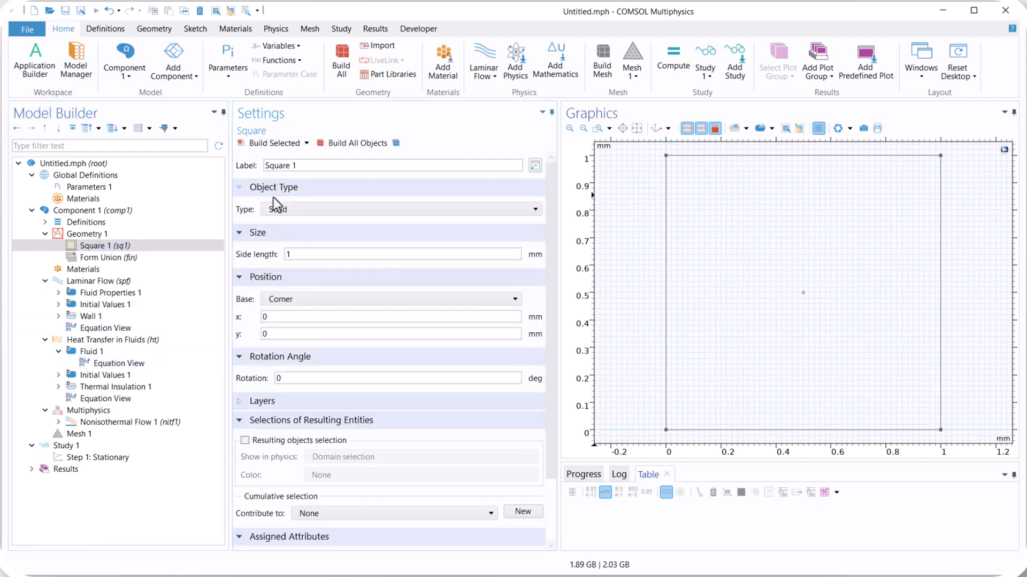
pyautogui.click(104, 269)
# - Add Air from the library's Liquids and Gases > Gases list to the component
pyautogui.rightClick(107, 274)
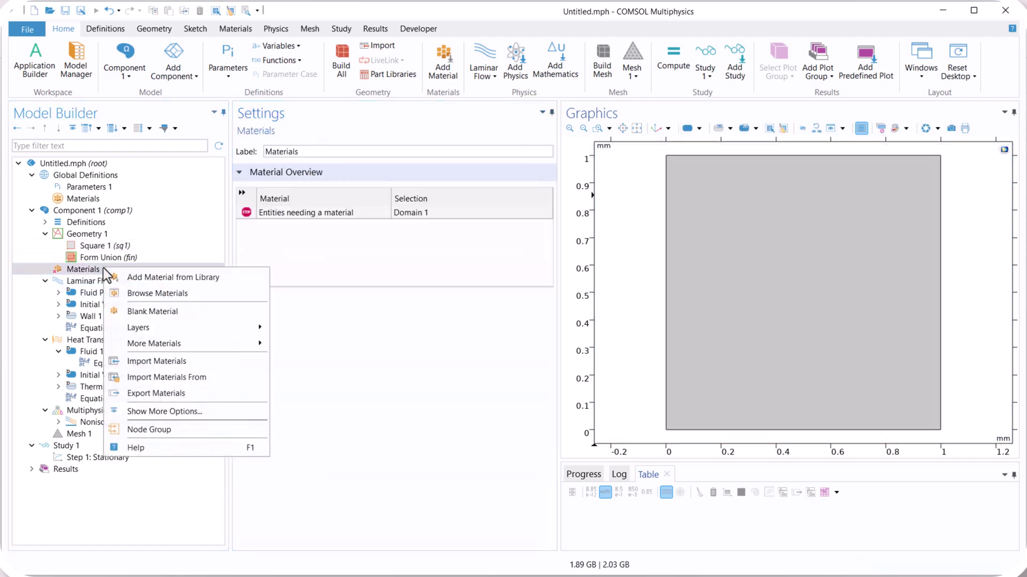
pyautogui.click(150, 277)
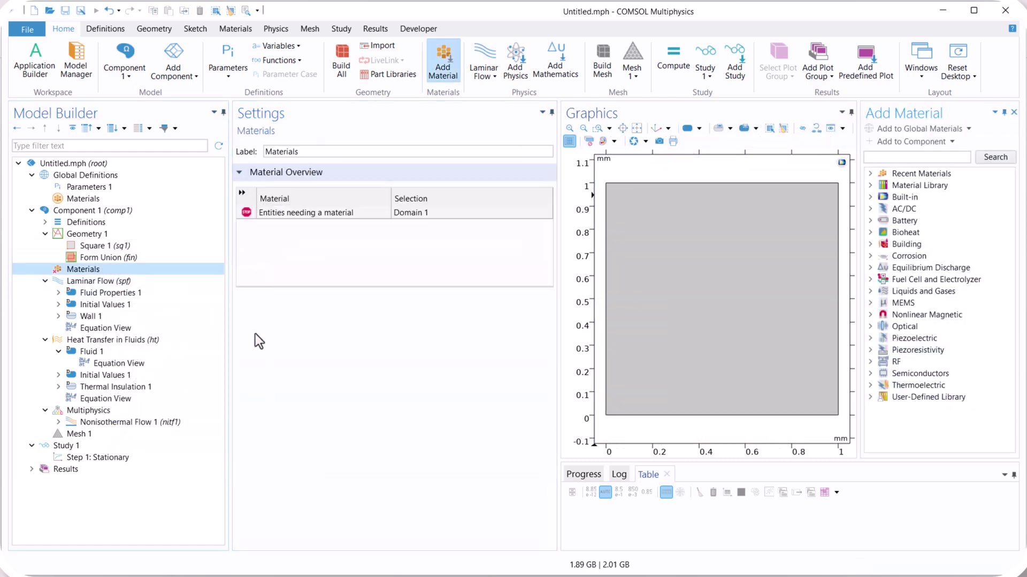
pyautogui.click(870, 291)
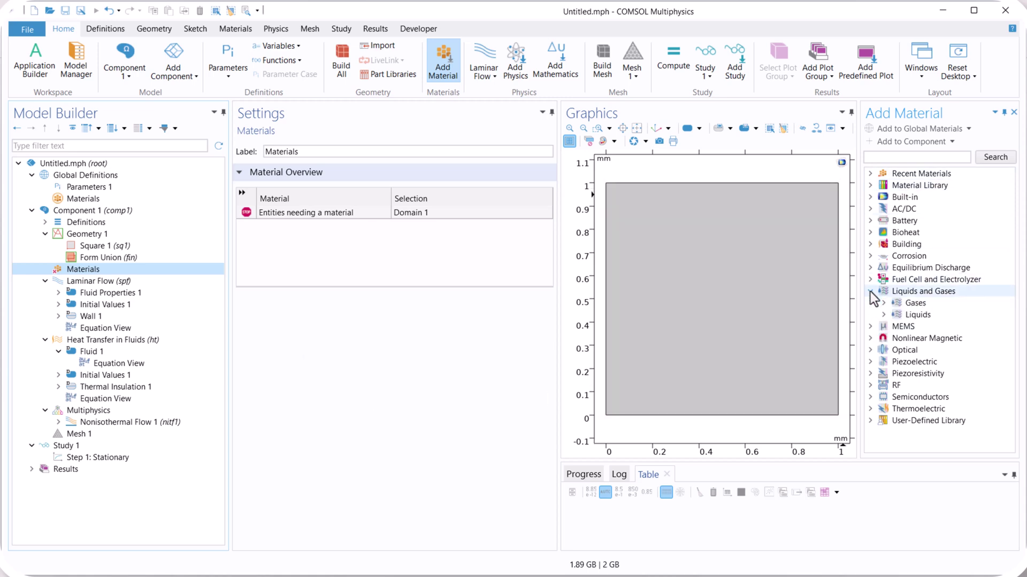
pyautogui.click(882, 303)
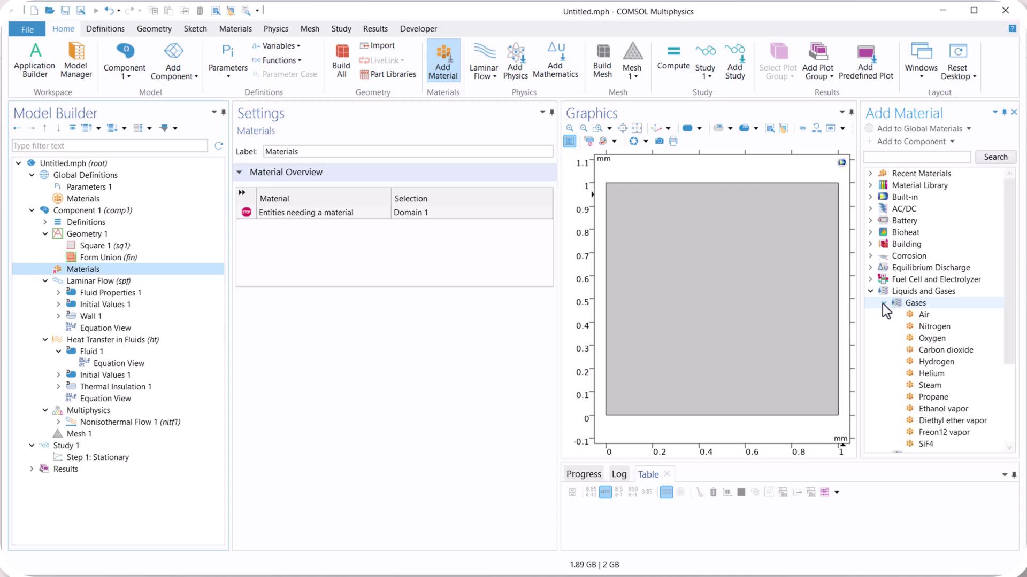
pyautogui.click(926, 315)
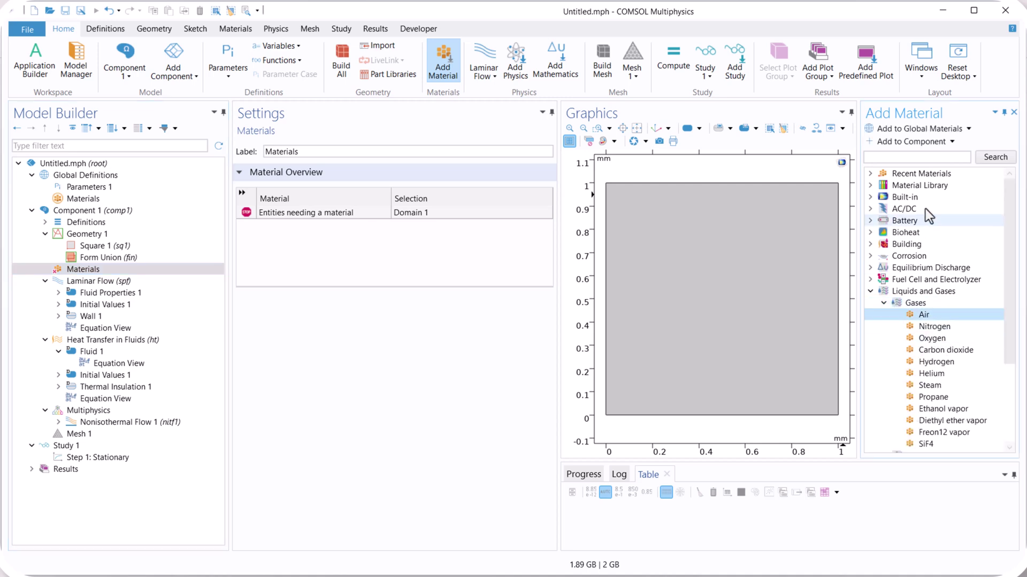
pyautogui.click(913, 141)
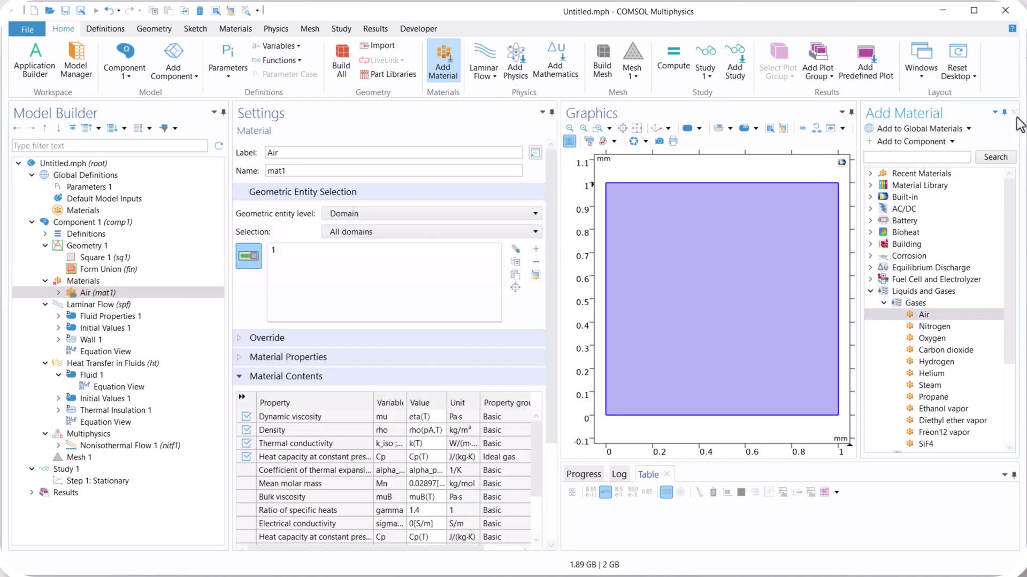
pyautogui.click(1014, 111)
pyautogui.click(125, 306)
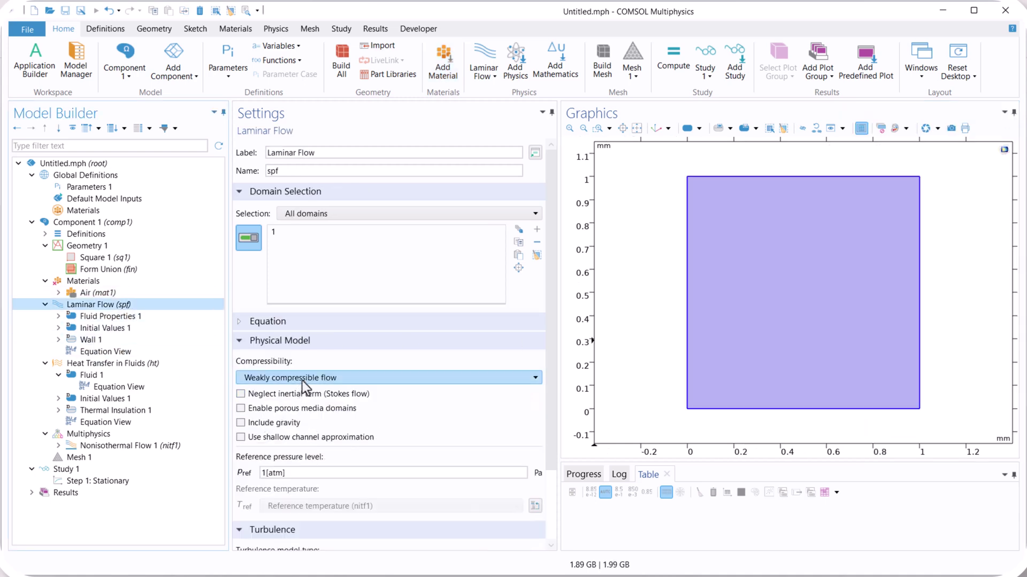
# - Set Laminar Flow to Incompressible flow, with Include gravity and Enable porous media domains checked
pyautogui.click(312, 377)
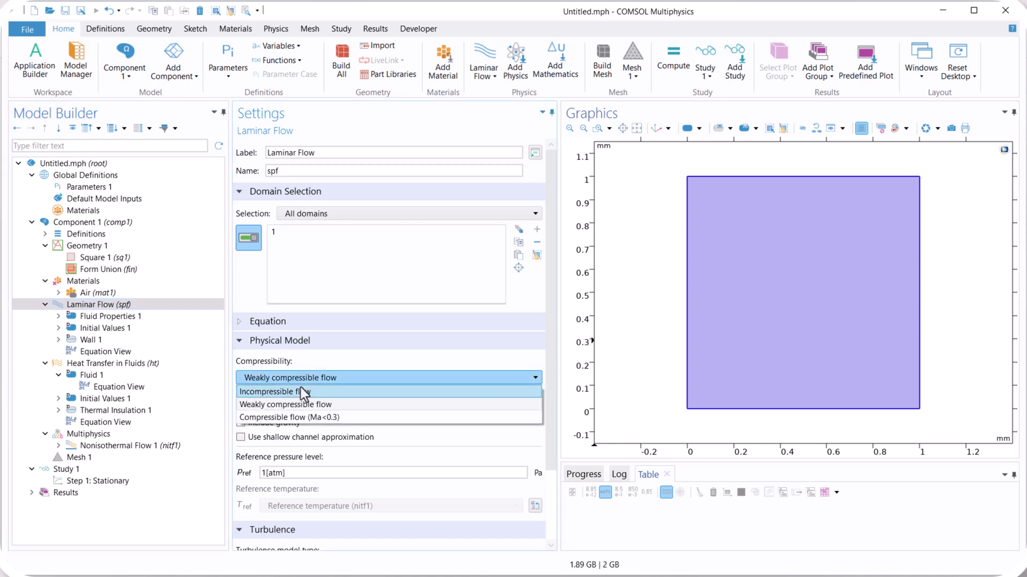
pyautogui.click(298, 390)
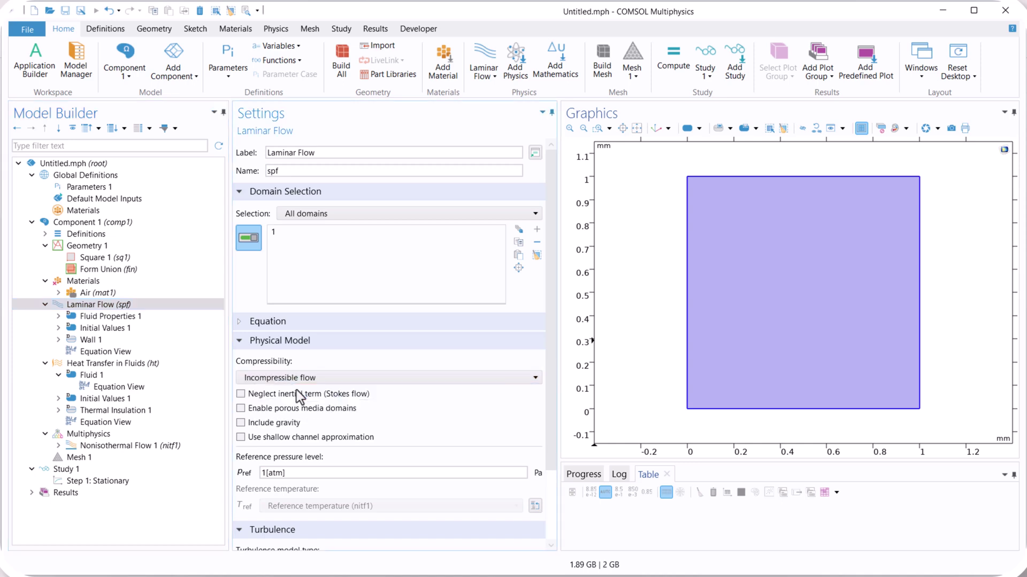
pyautogui.click(266, 424)
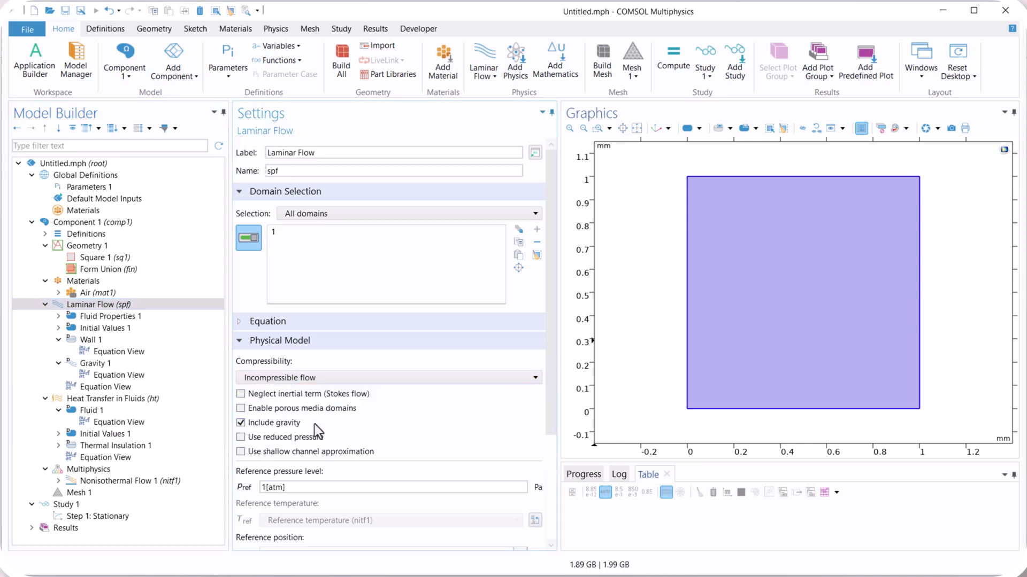
pyautogui.click(241, 408)
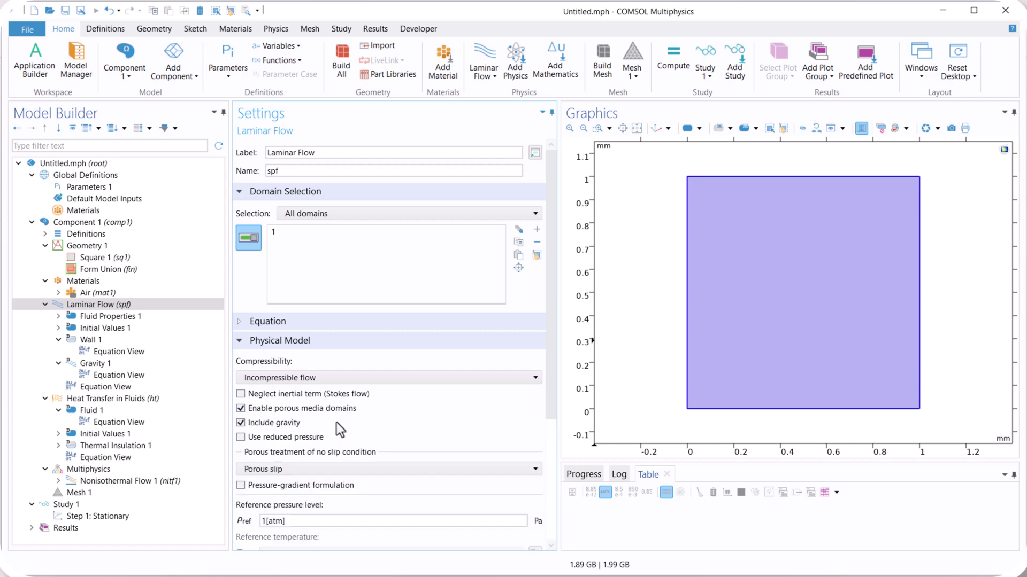
# - Add a Porous Medium feature to Laminar Flow and select its Porous Matrix 1 node
pyautogui.rightClick(136, 304)
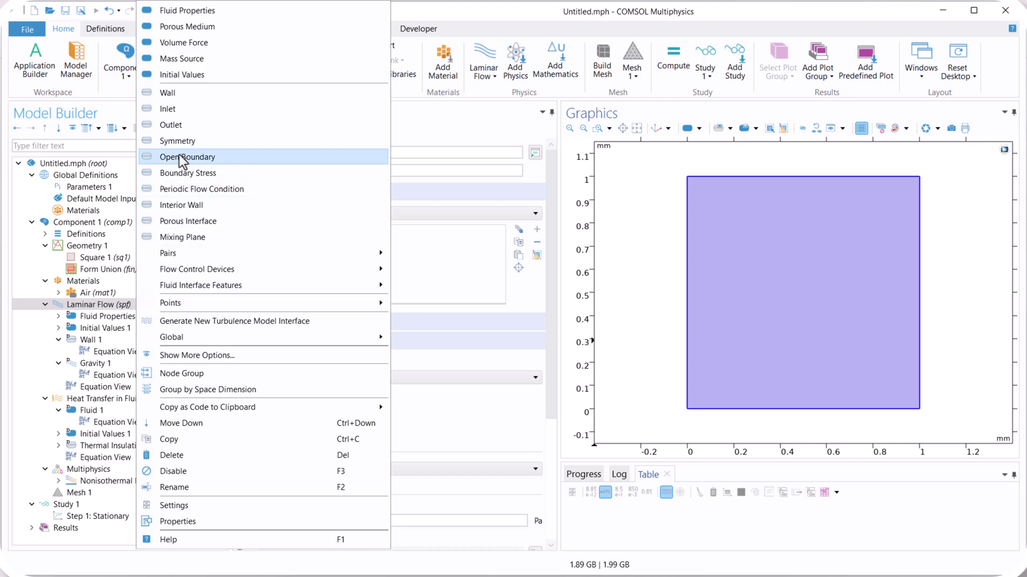
pyautogui.click(187, 26)
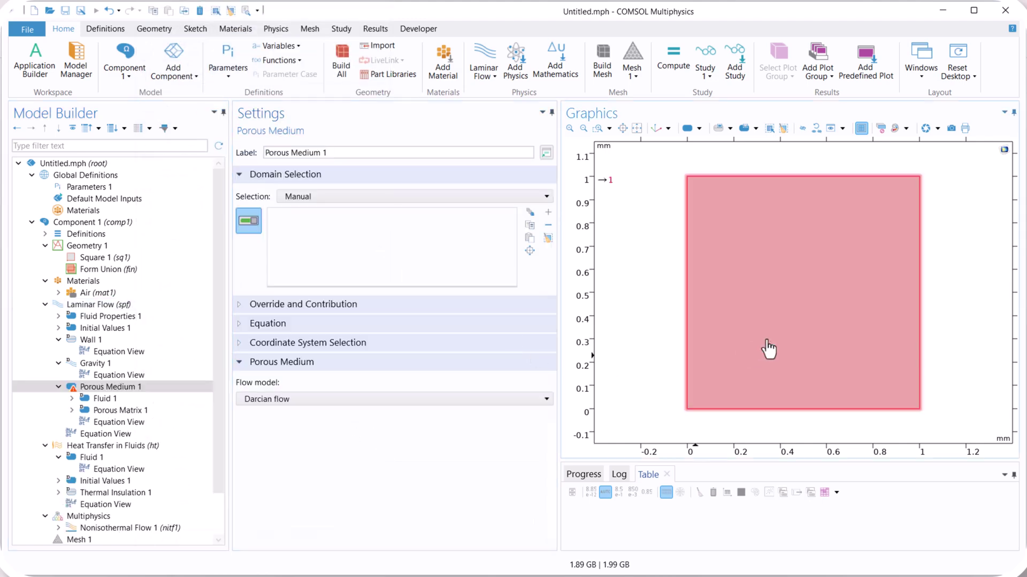
pyautogui.click(105, 399)
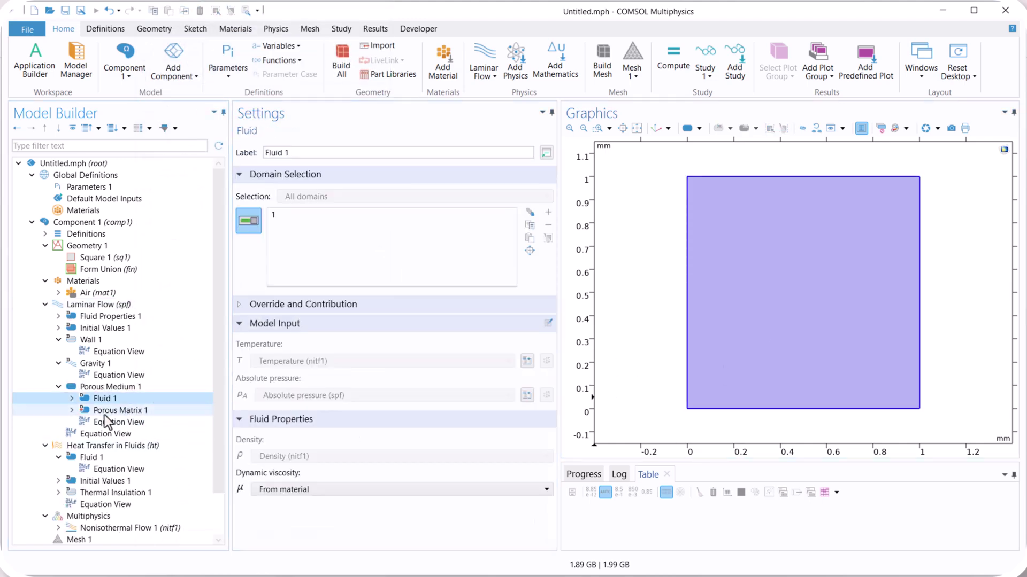
pyautogui.click(114, 410)
pyautogui.click(91, 399)
pyautogui.click(58, 363)
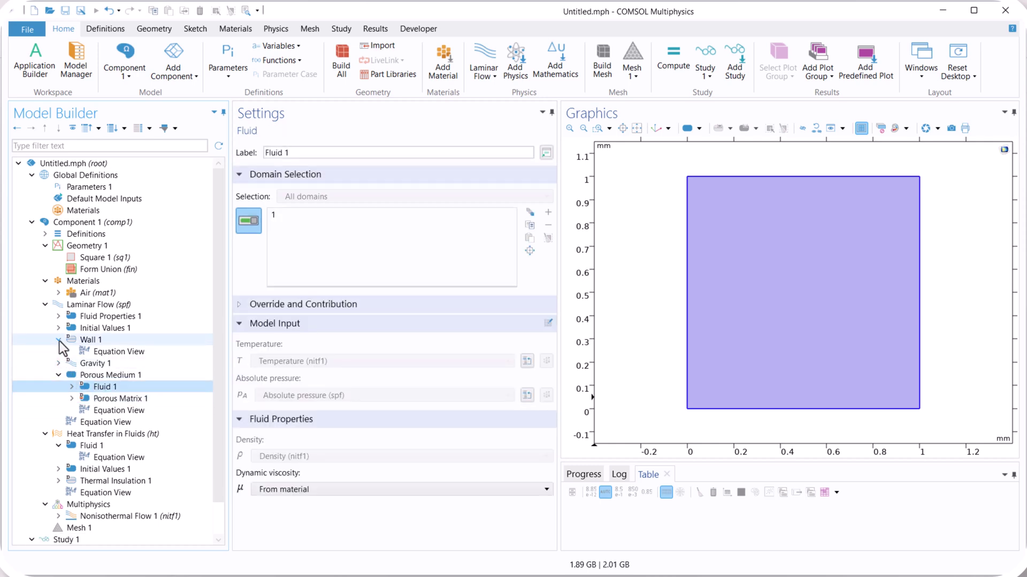
pyautogui.click(59, 340)
pyautogui.click(100, 388)
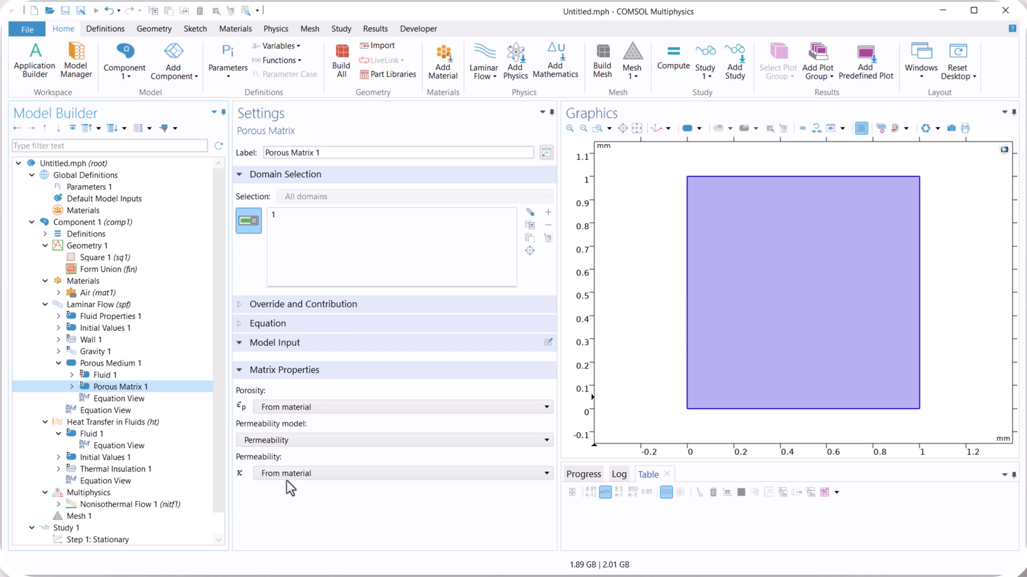
# - Set the porous matrix to user-defined porosity 0.9 and user-defined permeability 1e-12 m²
pyautogui.click(275, 407)
pyautogui.click(285, 430)
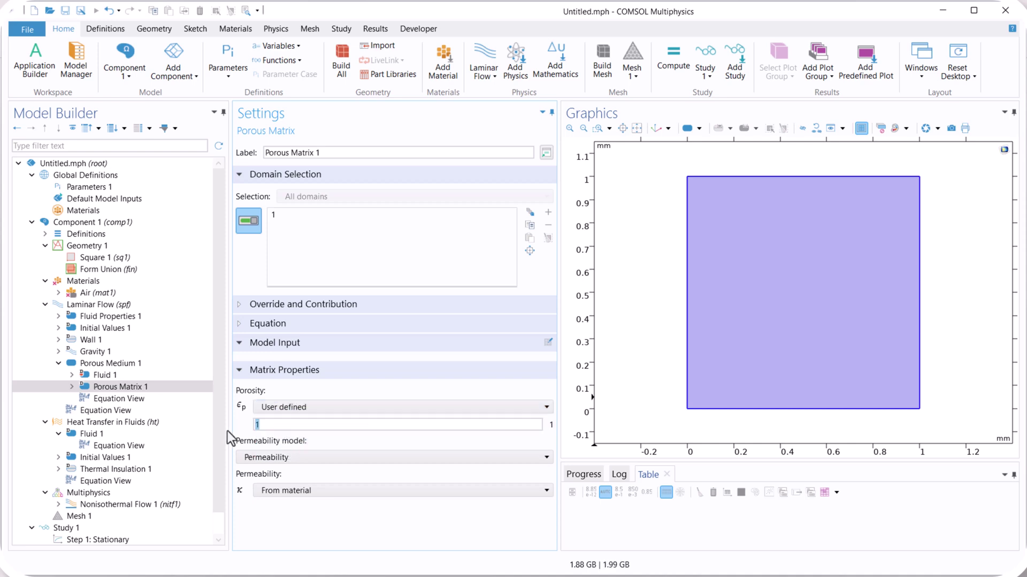
pyautogui.write('0.9')
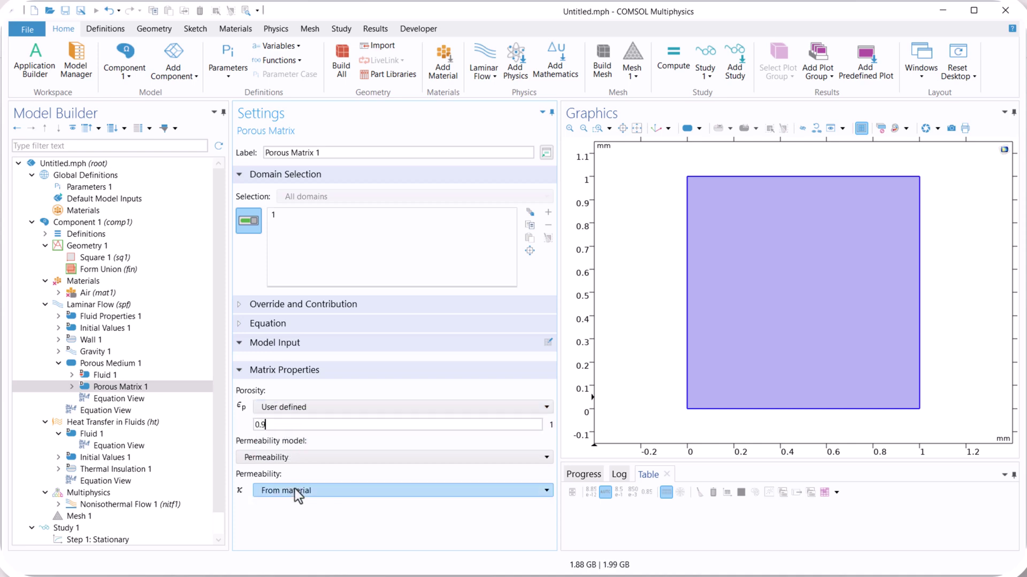
pyautogui.click(294, 489)
pyautogui.click(333, 524)
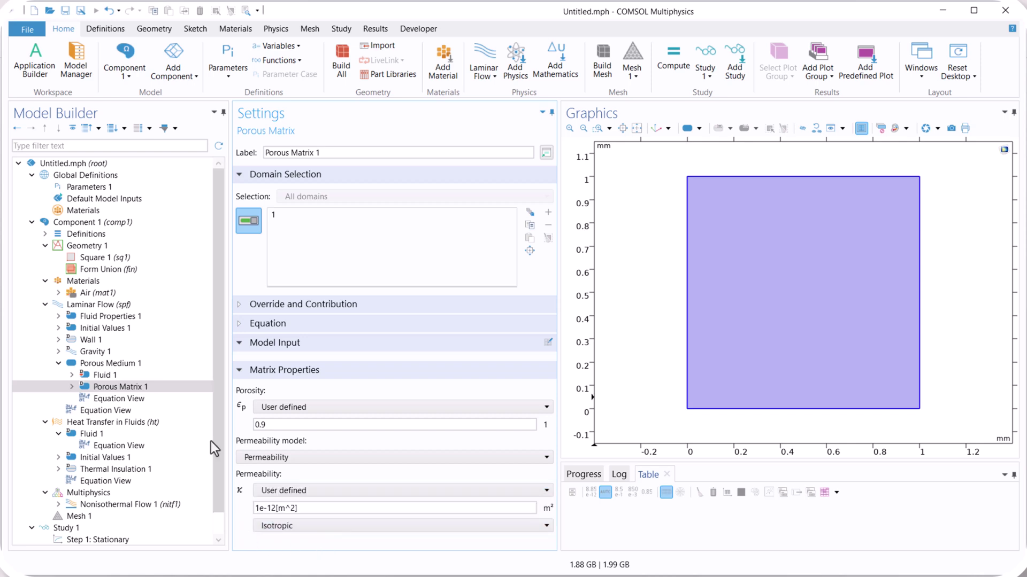
pyautogui.click(110, 374)
pyautogui.click(107, 363)
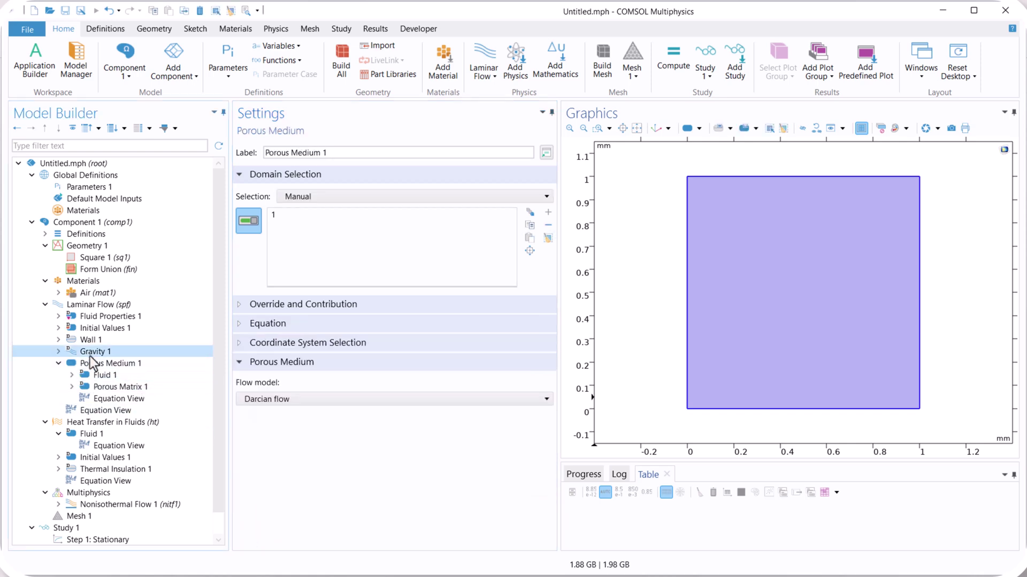
pyautogui.click(92, 351)
# - Add a Pressure Point Constraint to Laminar Flow at the square's top-left vertex
pyautogui.click(58, 363)
pyautogui.rightClick(100, 305)
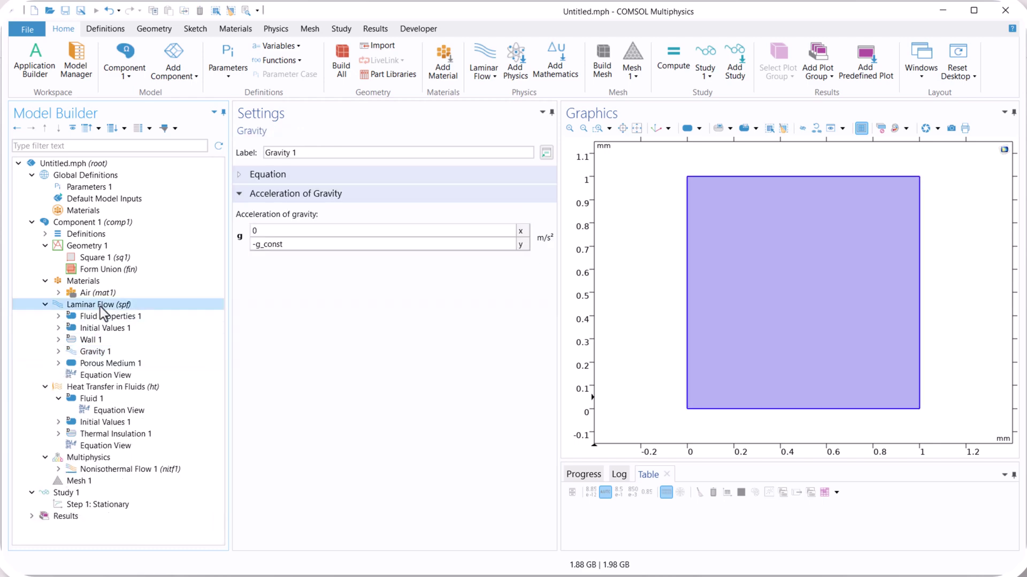
pyautogui.moveTo(188, 304)
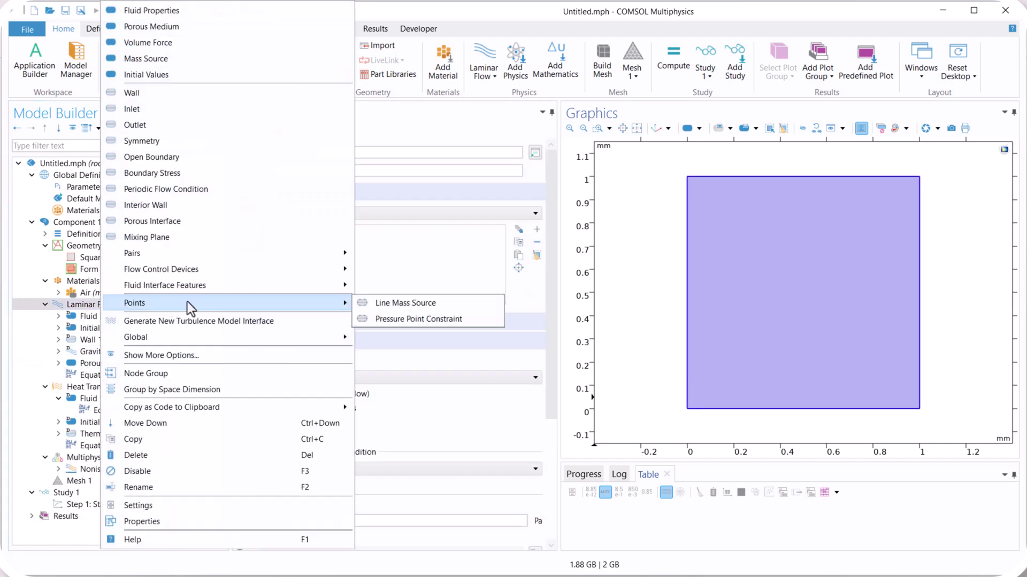
pyautogui.click(455, 322)
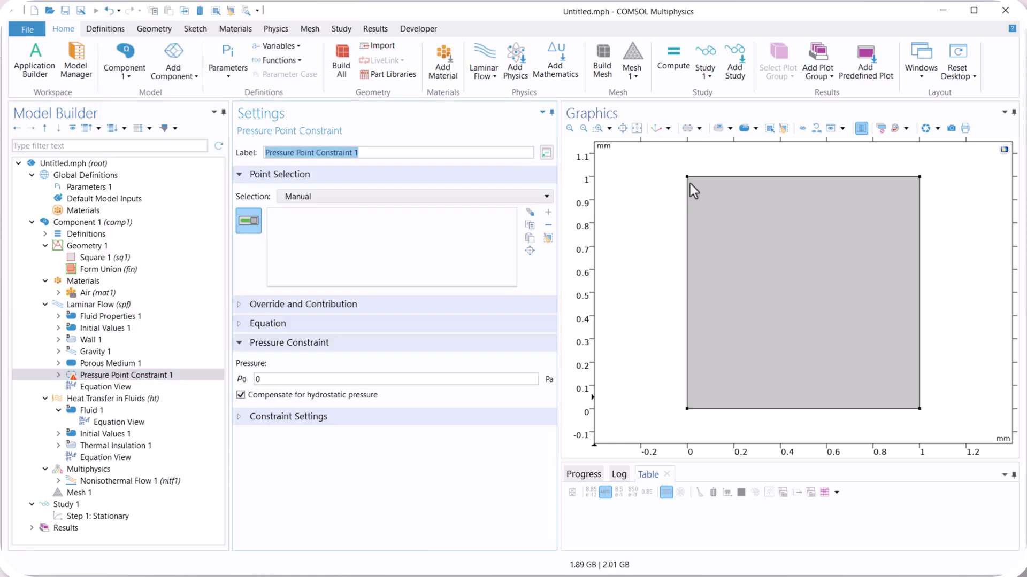
pyautogui.click(688, 178)
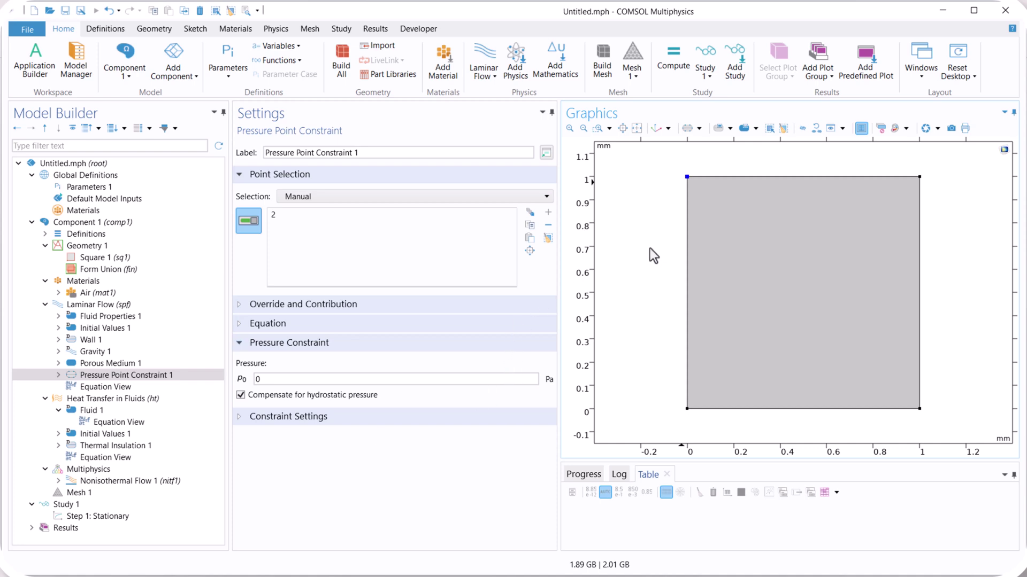
pyautogui.click(98, 400)
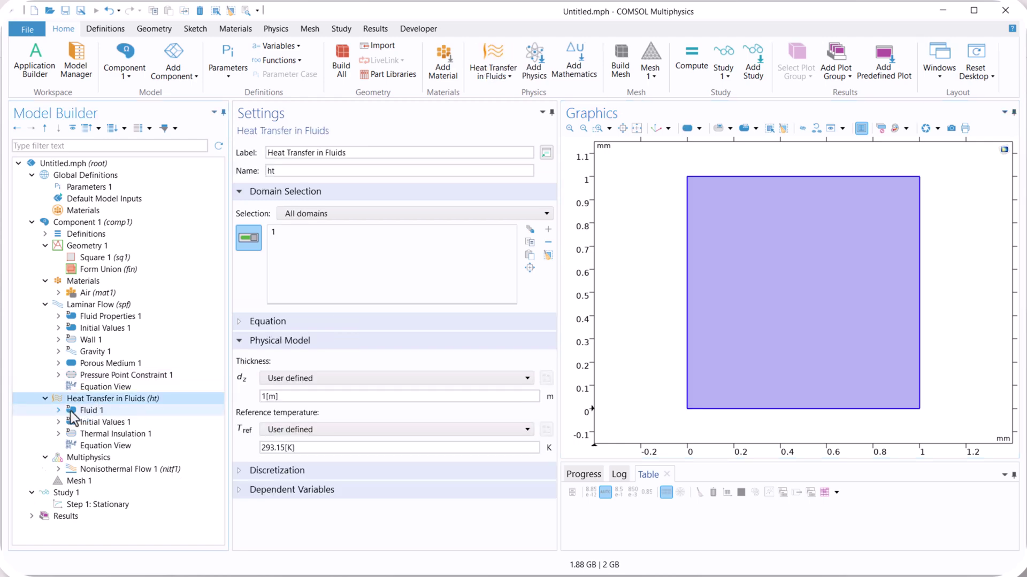
# - Add a Porous Medium to Heat Transfer in Fluids on domain 1 and view its Fluid 1 and Porous Matrix 1 subnodes
pyautogui.rightClick(107, 402)
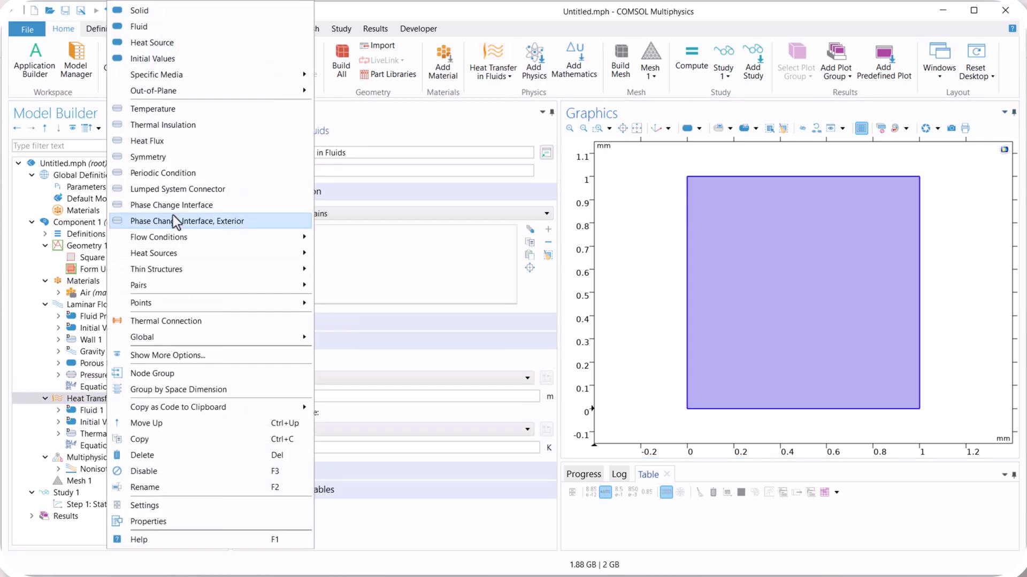
pyautogui.moveTo(259, 80)
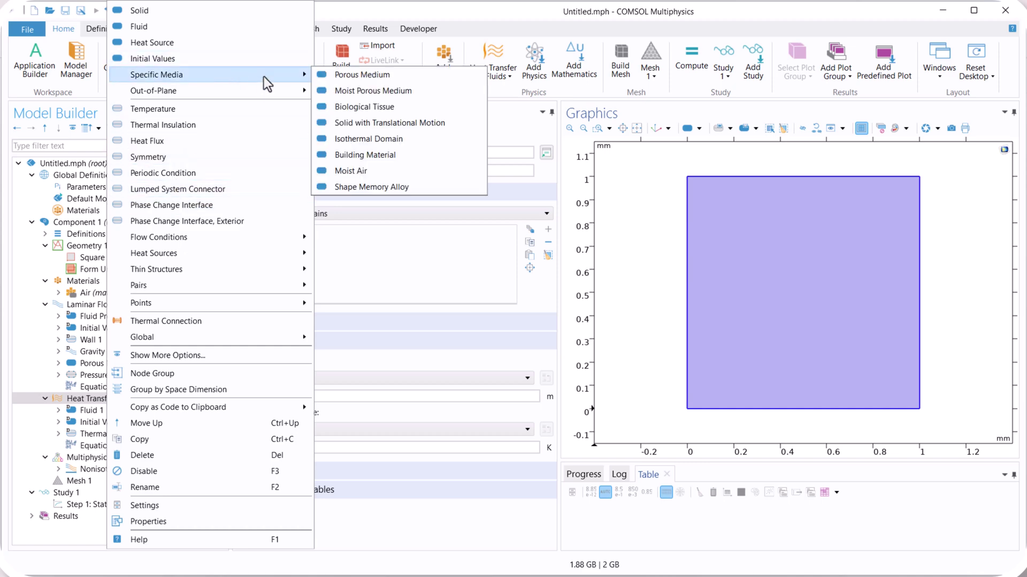
pyautogui.click(362, 75)
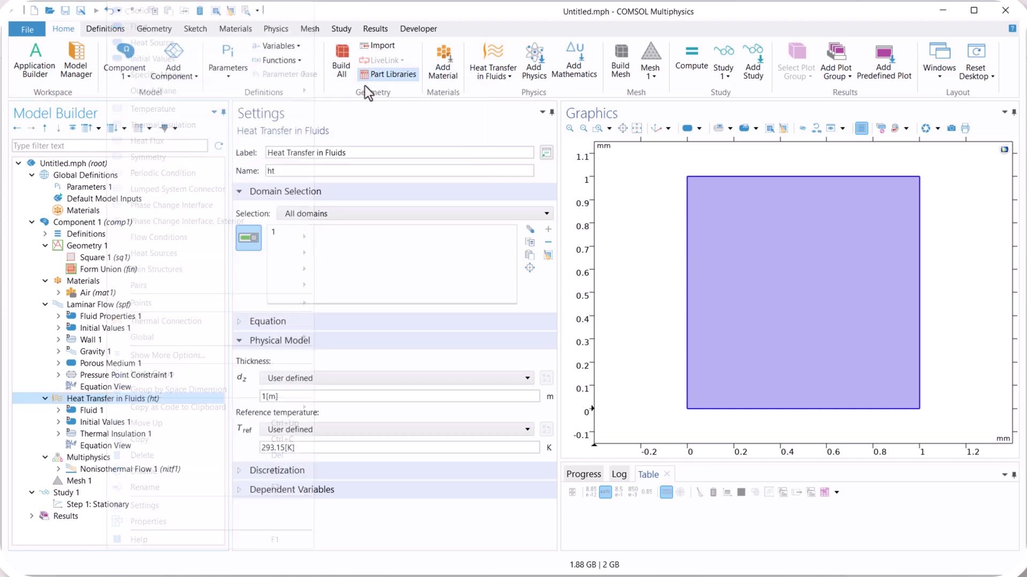
pyautogui.click(726, 300)
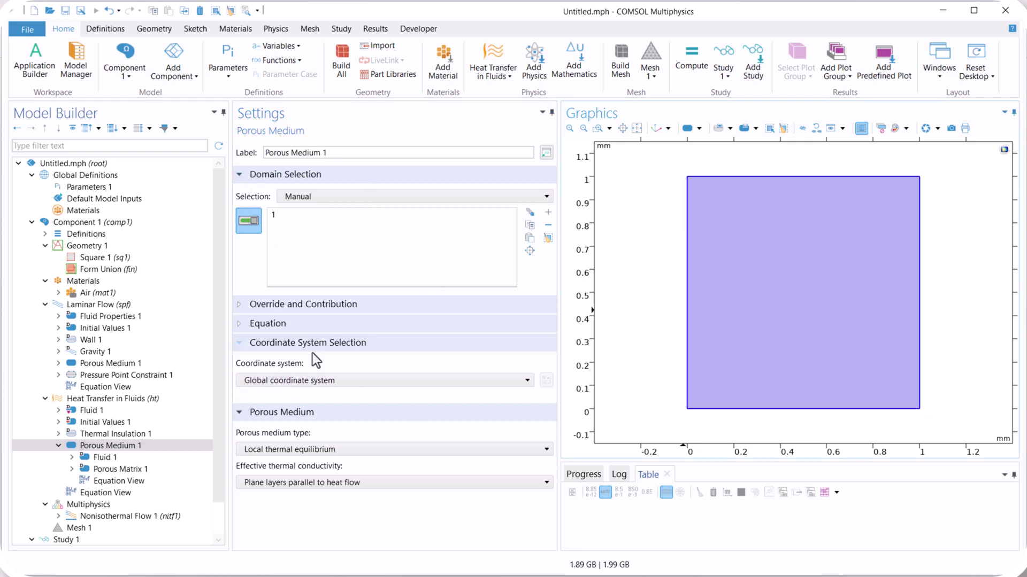
pyautogui.scroll(-1, 221, 342)
pyautogui.click(134, 422)
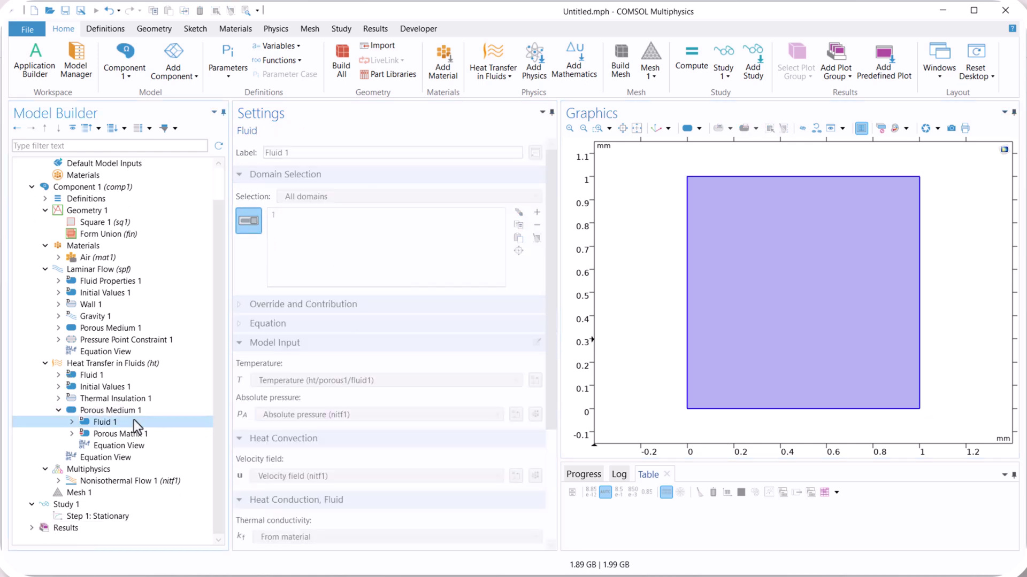
pyautogui.moveTo(553, 339); pyautogui.dragTo(547, 468)
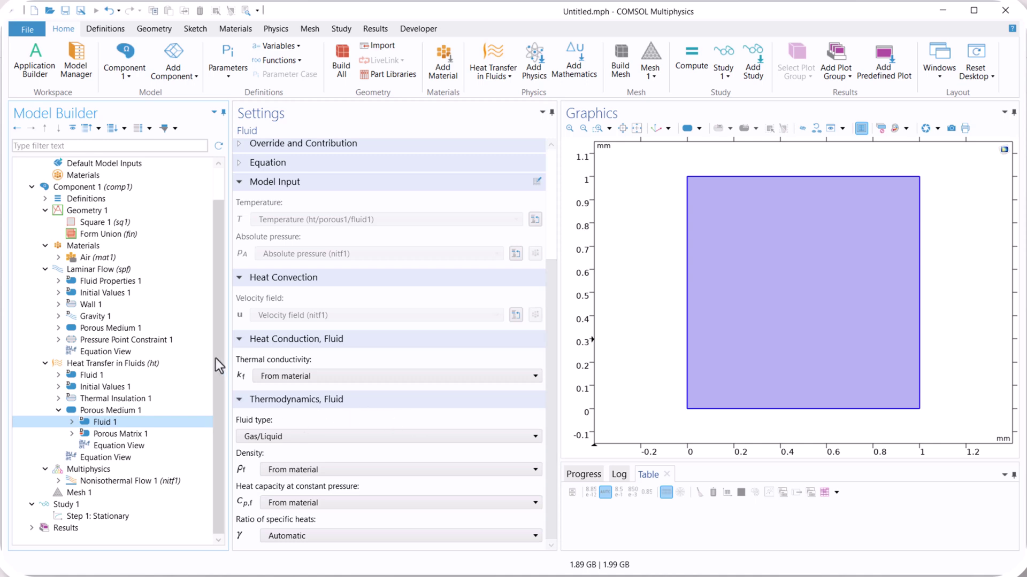
pyautogui.click(127, 435)
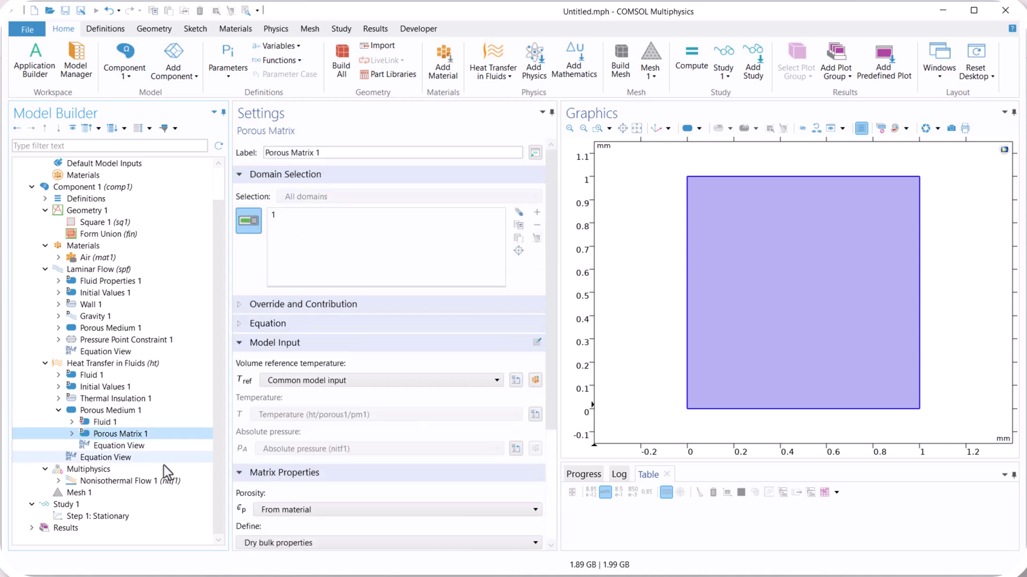
# - Set Porous Matrix 1 (ht) to user-defined porosity 0.9 and dry bulk thermal conductivity 100 W/(m·K)
pyautogui.scroll(-5, 549, 457)
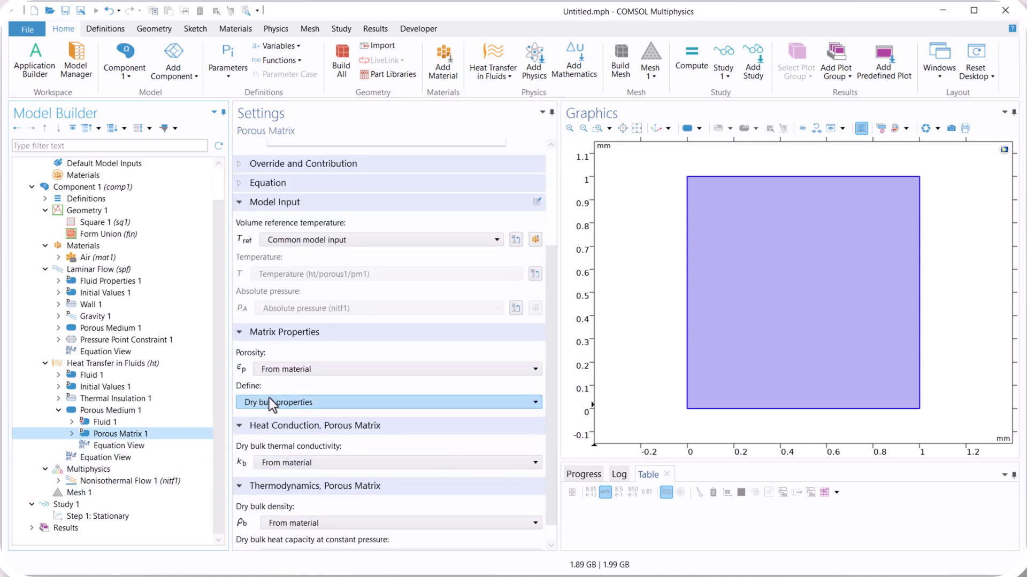
pyautogui.click(310, 369)
pyautogui.click(299, 395)
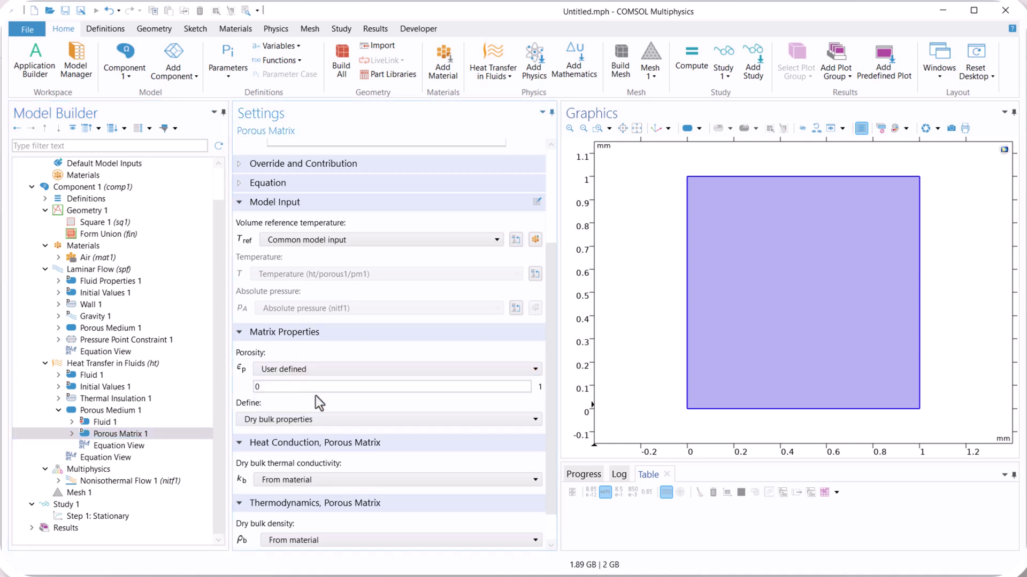
pyautogui.write('0.9')
pyautogui.scroll(-2, 548, 352)
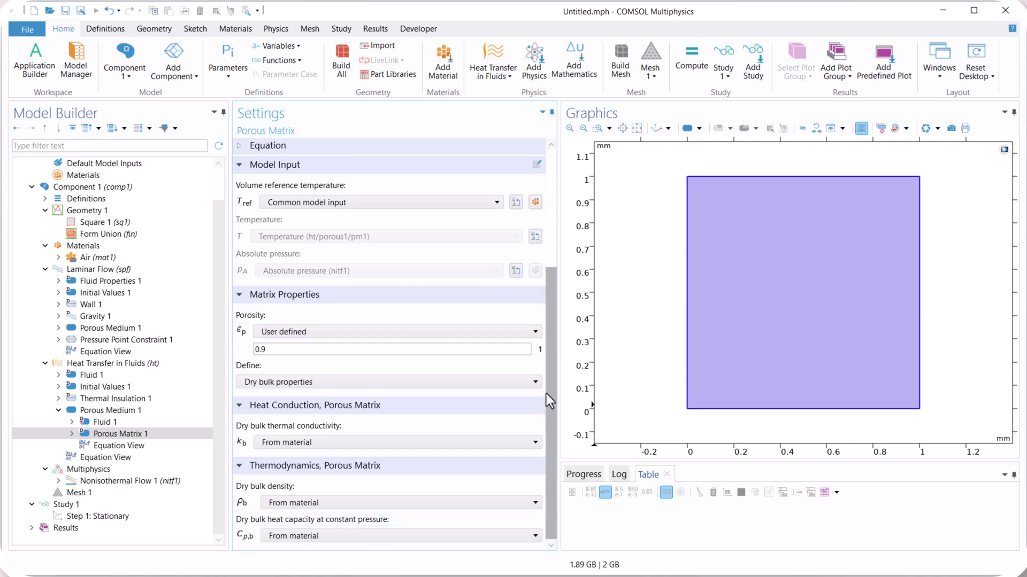
pyautogui.click(344, 444)
pyautogui.click(313, 466)
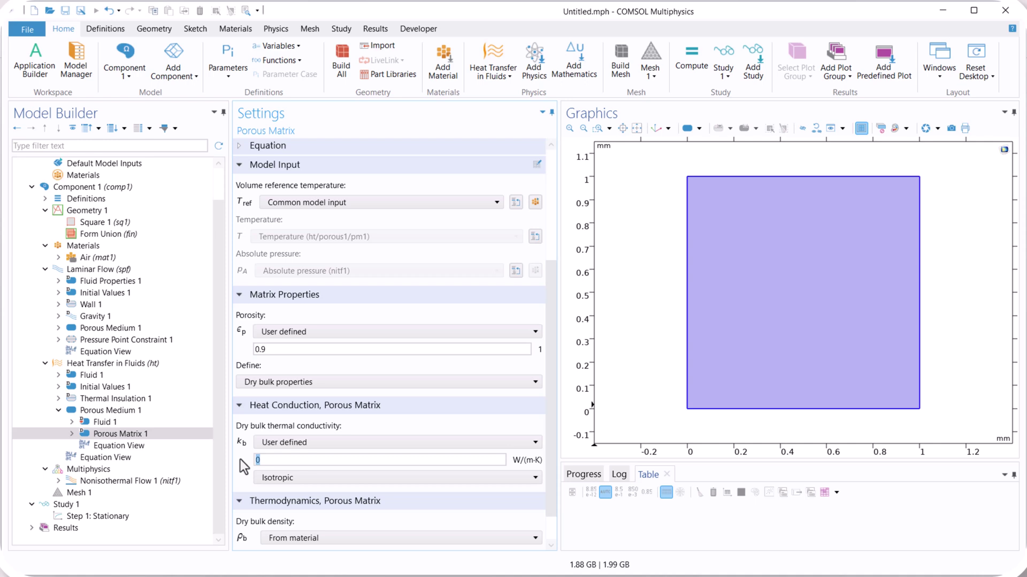
pyautogui.write('100')
# - Make dry bulk density user-defined 3500 kg/m³ and heat capacity user-defined 900 J/(kg·K)
pyautogui.moveTo(553, 359); pyautogui.dragTo(553, 476)
pyautogui.click(538, 503)
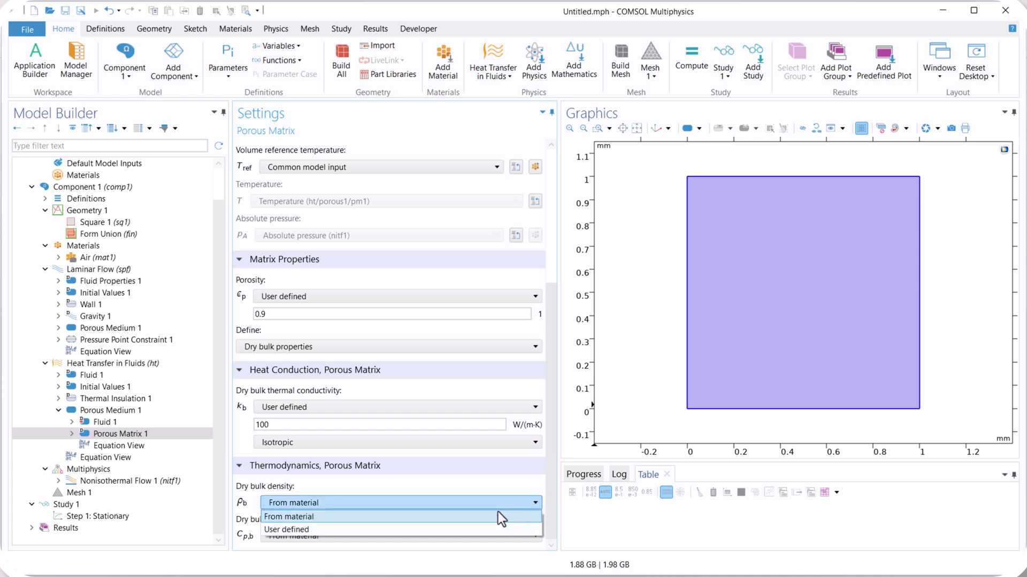
pyautogui.click(333, 530)
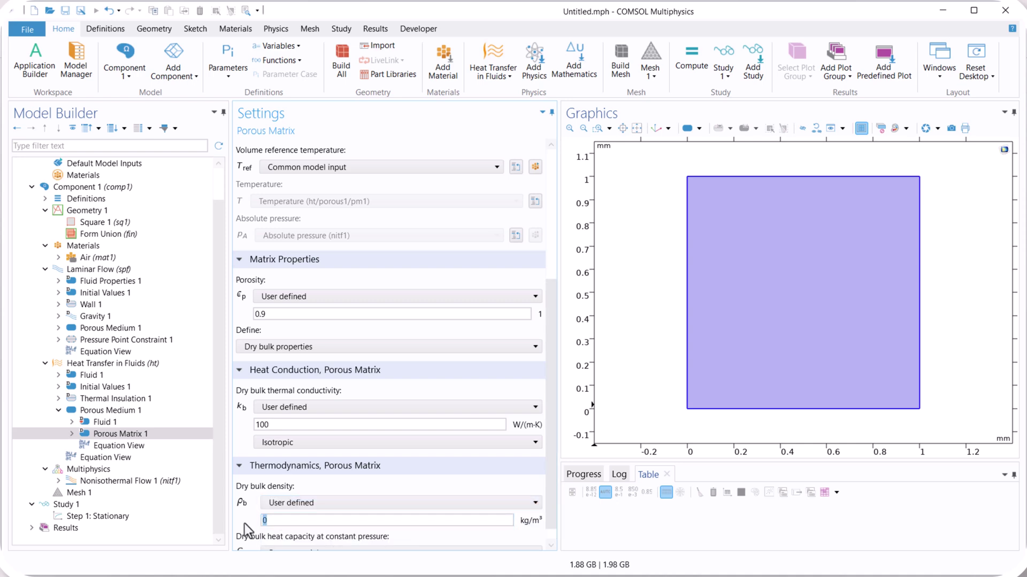
pyautogui.write('3500')
pyautogui.moveTo(551, 426); pyautogui.dragTo(548, 476)
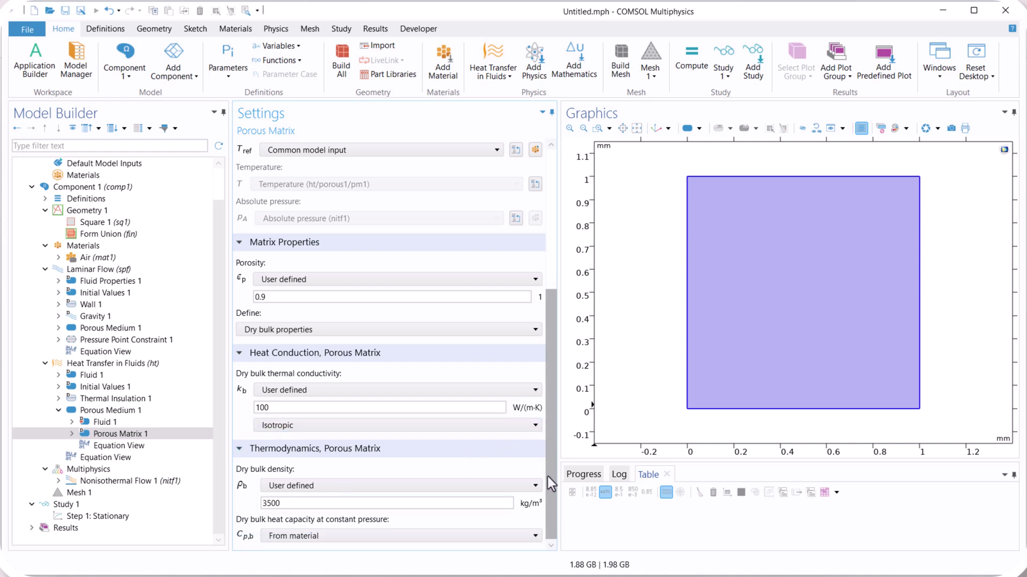
pyautogui.click(491, 532)
pyautogui.click(337, 555)
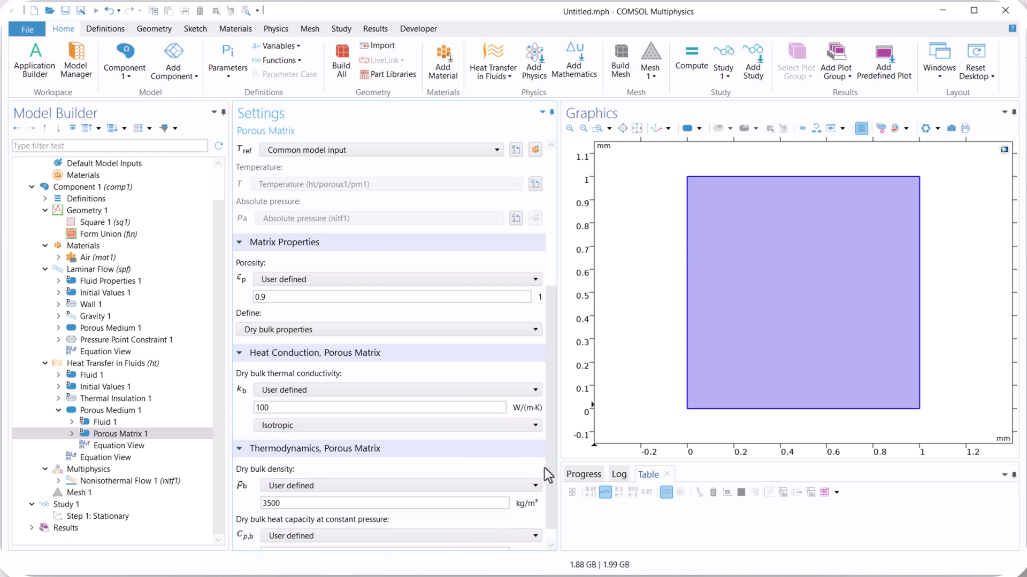
pyautogui.scroll(-1, 541, 537)
pyautogui.doubleClick(265, 536)
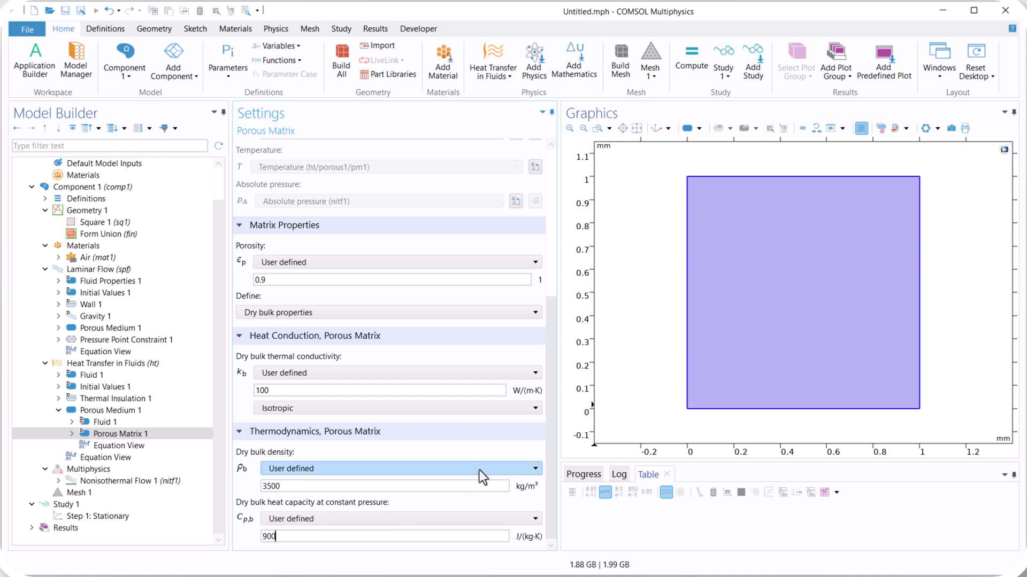
pyautogui.click(58, 410)
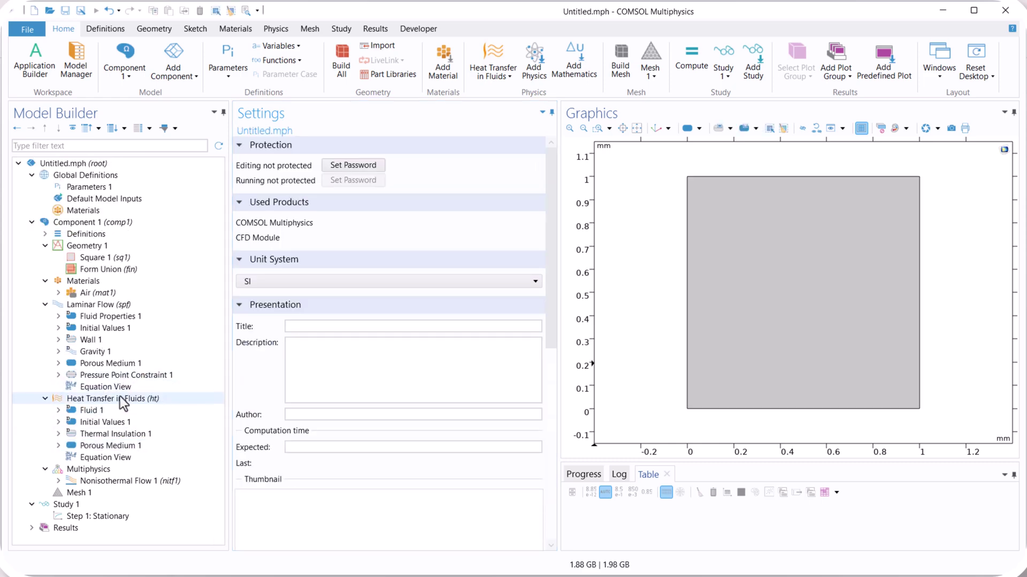
# - Add Temperature 1 on the left wall with T0 = 300 K
pyautogui.rightClick(124, 400)
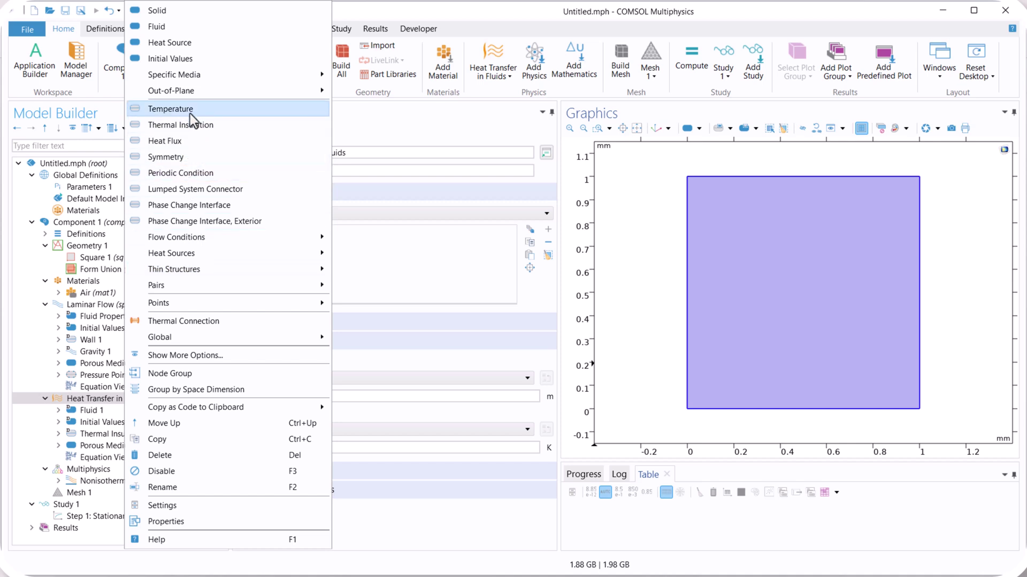
pyautogui.click(170, 109)
pyautogui.click(684, 298)
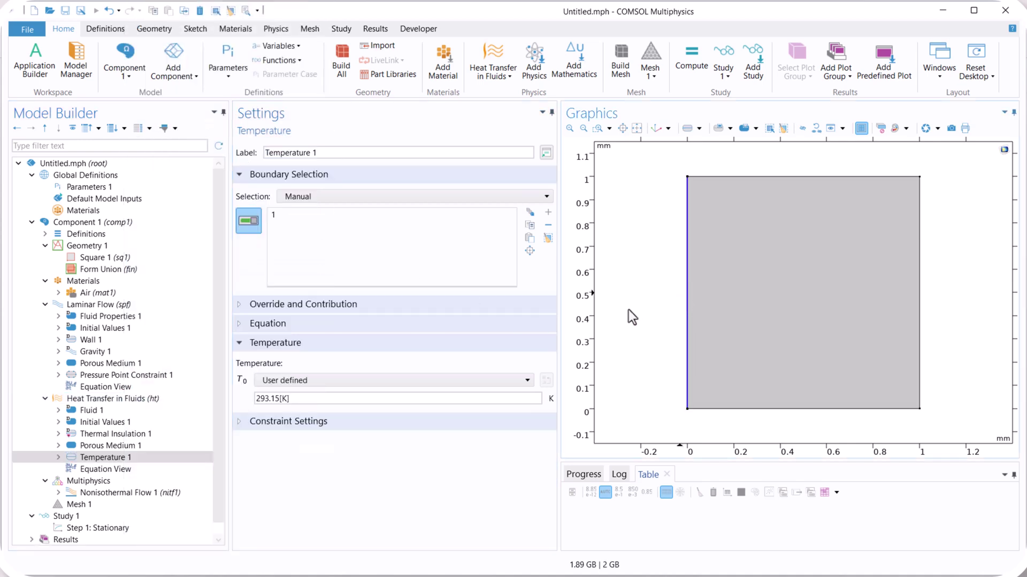
pyautogui.click(336, 399)
pyautogui.moveTo(336, 399); pyautogui.dragTo(242, 405)
pyautogui.write('300')
pyautogui.click(80, 398)
# - Add Temperature 2 on the right wall with T0 = 340 K
pyautogui.rightClick(82, 398)
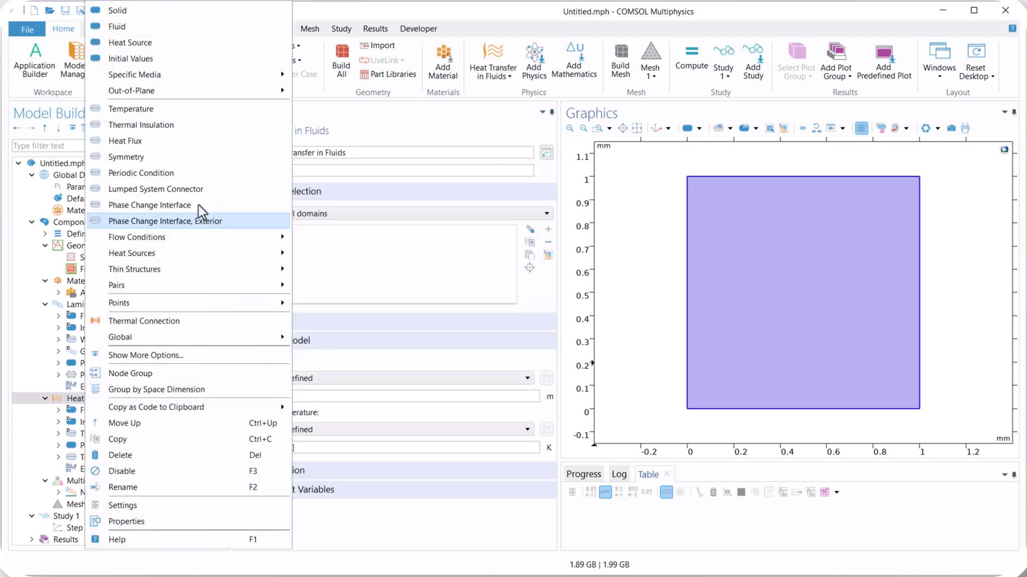
pyautogui.click(248, 110)
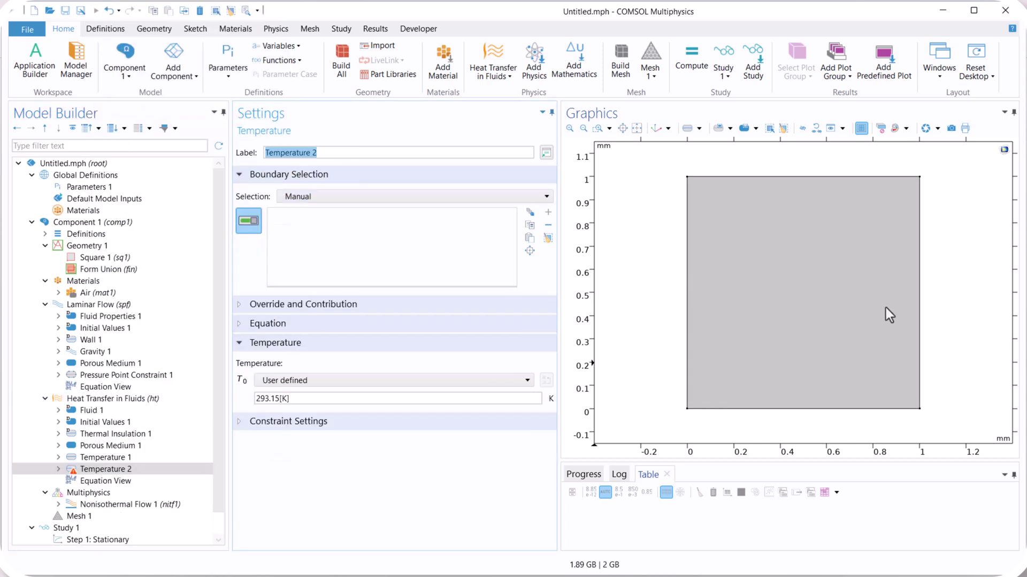
pyautogui.click(913, 266)
pyautogui.moveTo(291, 398); pyautogui.dragTo(255, 399)
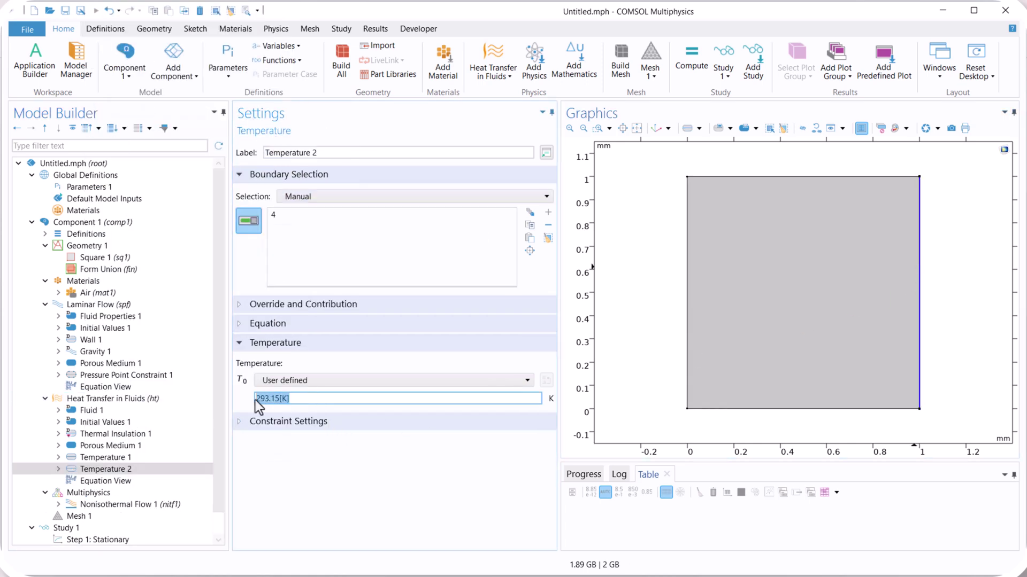
pyautogui.write('340')
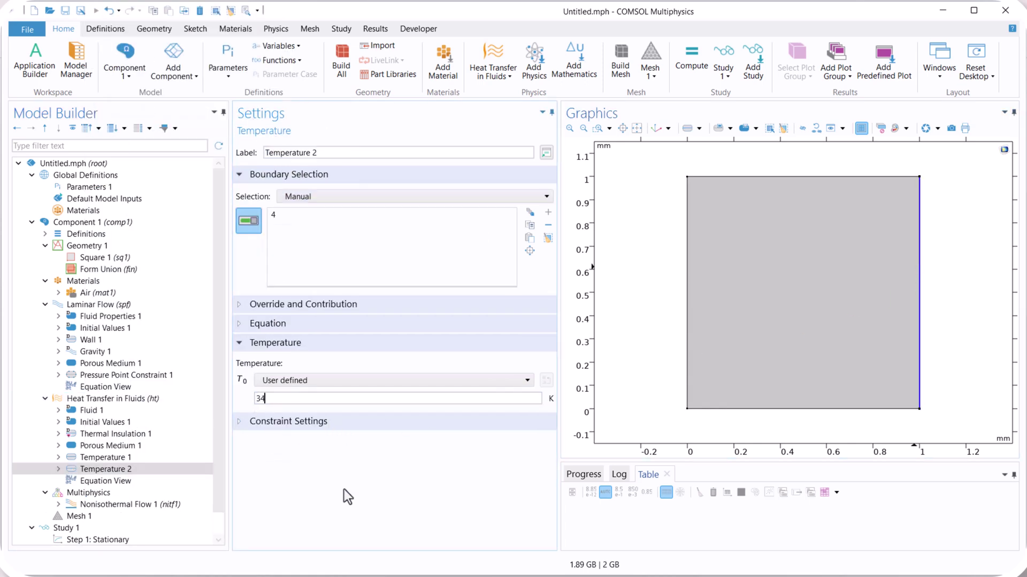
pyautogui.click(121, 447)
pyautogui.scroll(-1, 107, 481)
pyautogui.click(116, 470)
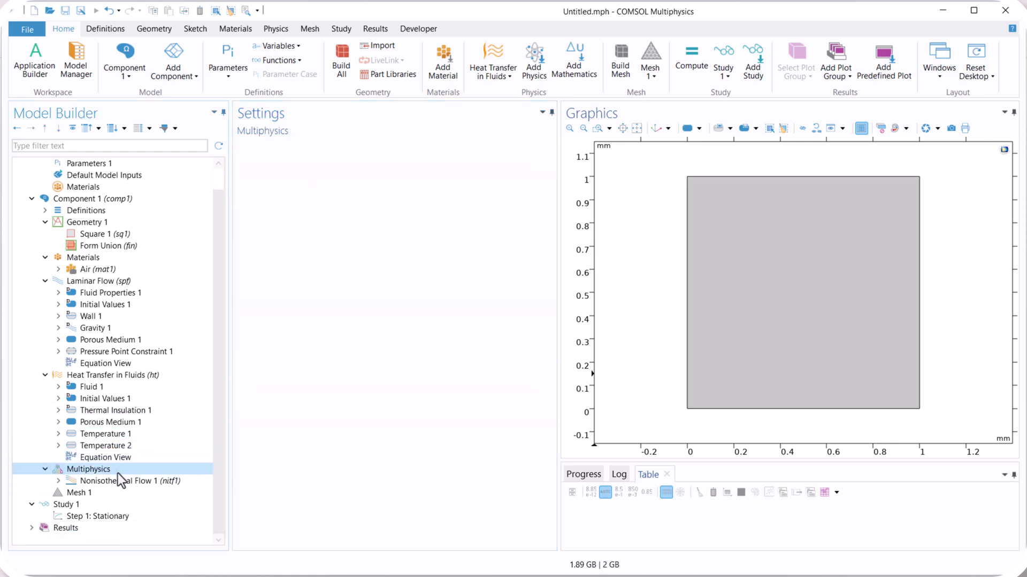
# - Check Boussinesq approximation in Nonisothermal Flow 1, then build Mesh 1 with Finer element size
pyautogui.click(125, 482)
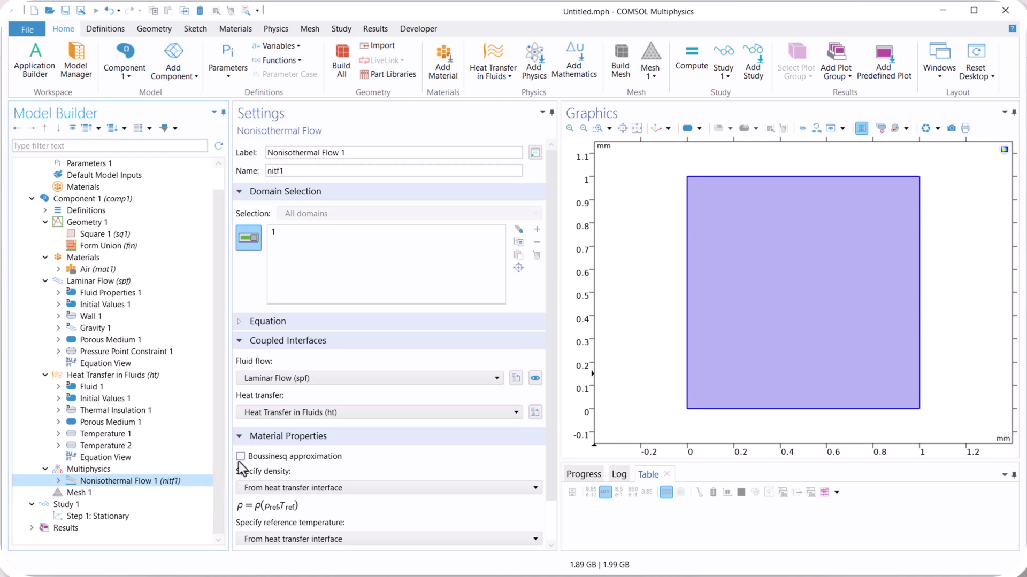
pyautogui.click(240, 456)
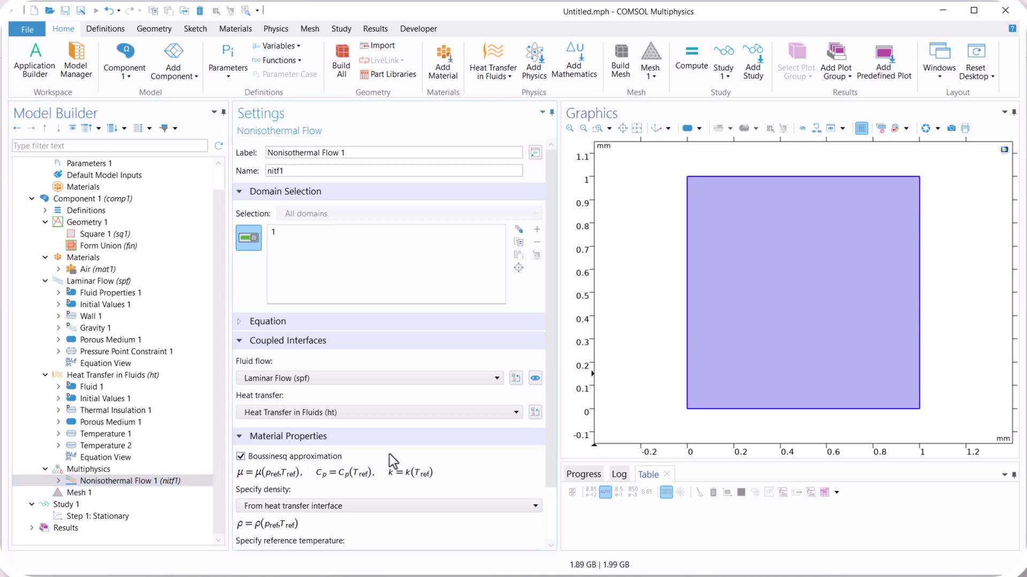
pyautogui.click(98, 489)
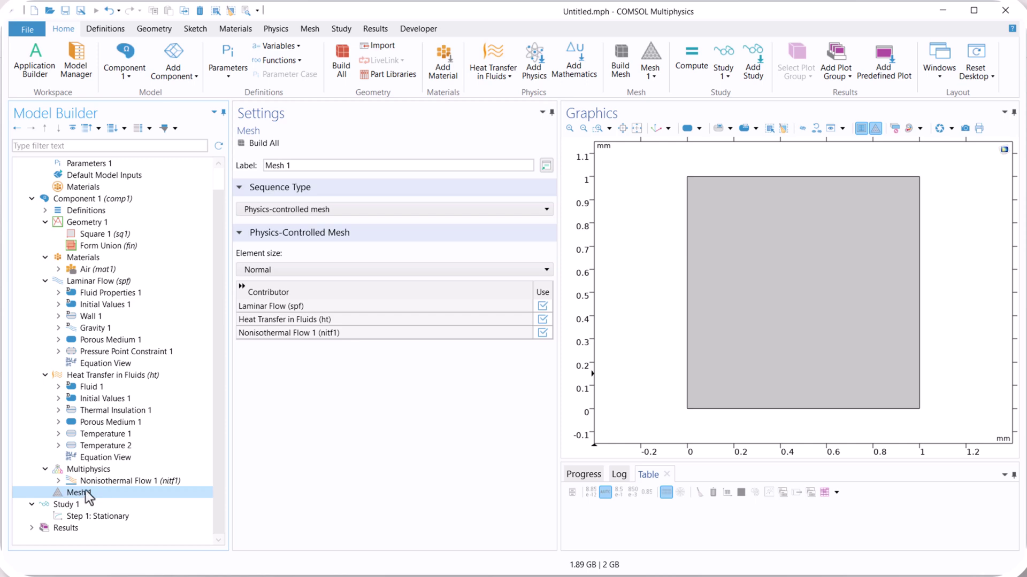
pyautogui.click(283, 271)
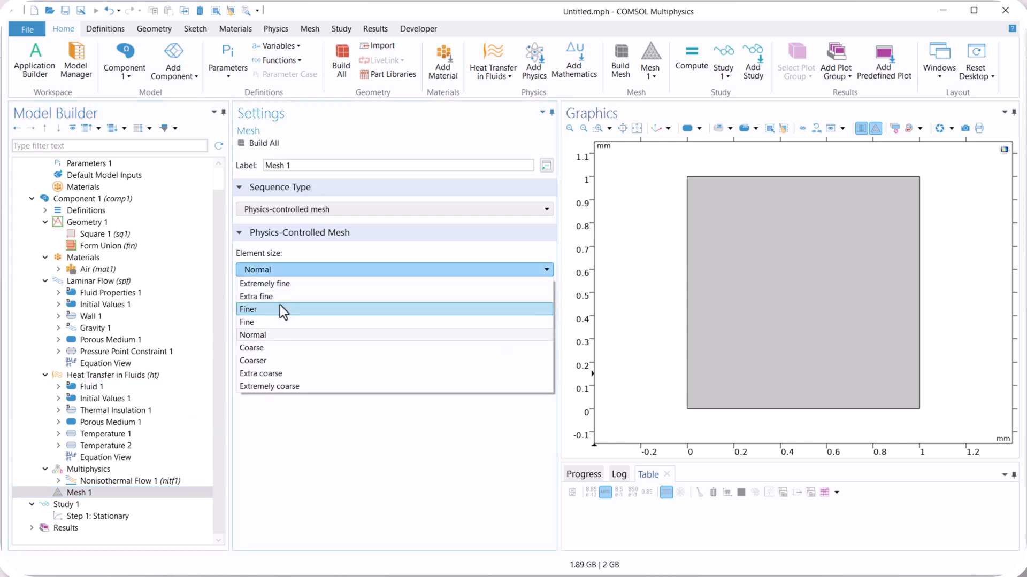
pyautogui.click(275, 310)
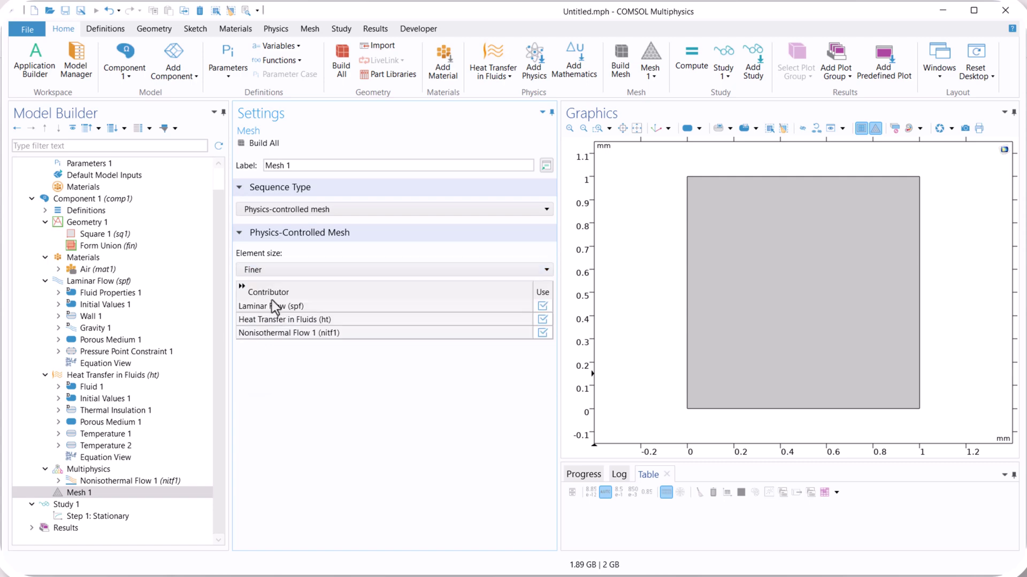
pyautogui.click(263, 143)
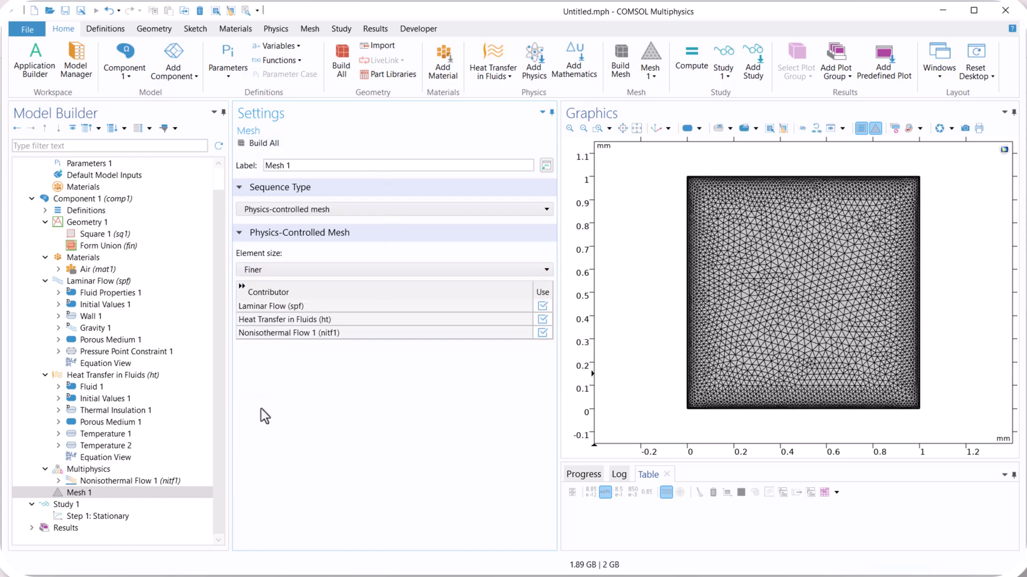
# - Compute the Stationary study step to get the initial velocity results
pyautogui.click(105, 516)
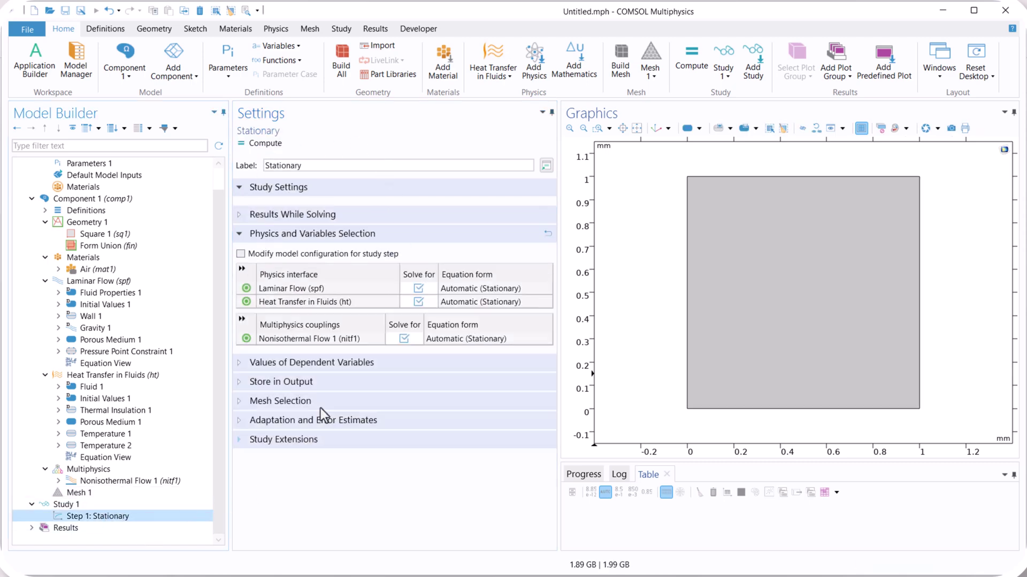
pyautogui.click(251, 144)
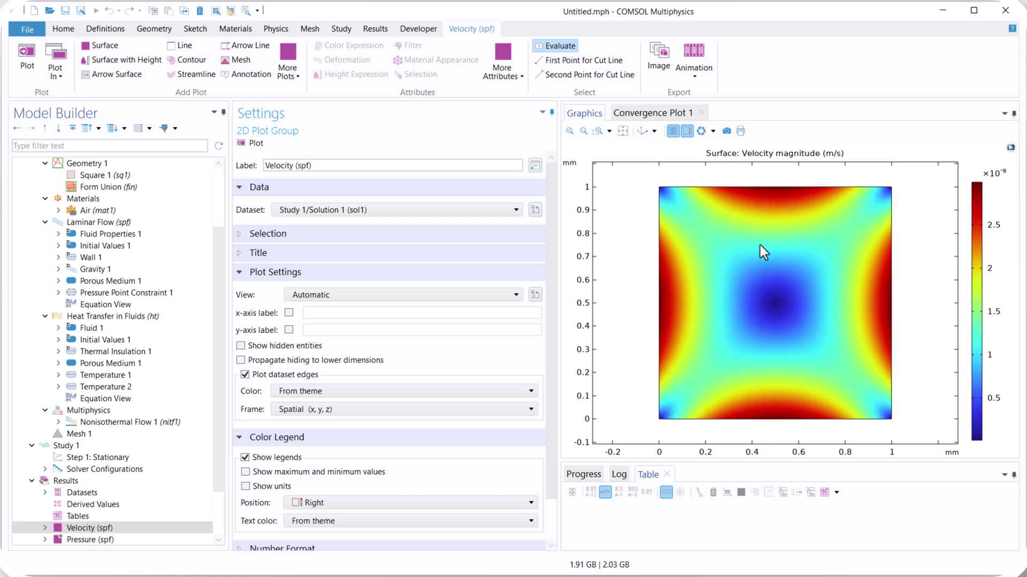
pyautogui.scroll(-2, 553, 243)
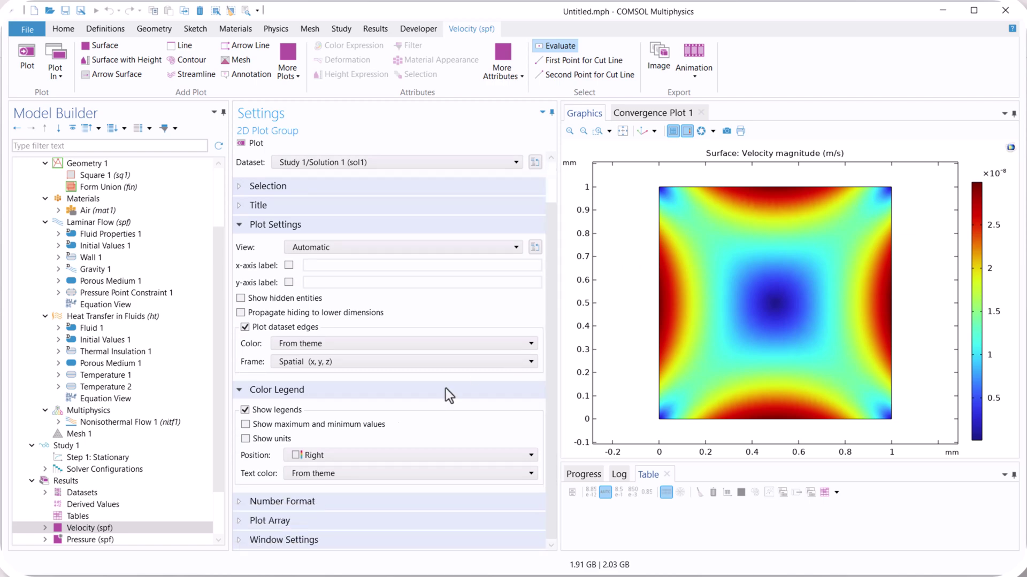
pyautogui.scroll(-2, 218, 493)
pyautogui.scroll(-1, 218, 493)
# - View the Temperature (ht) plot and the combined Temperature and Fluid Flow plot
pyautogui.click(112, 493)
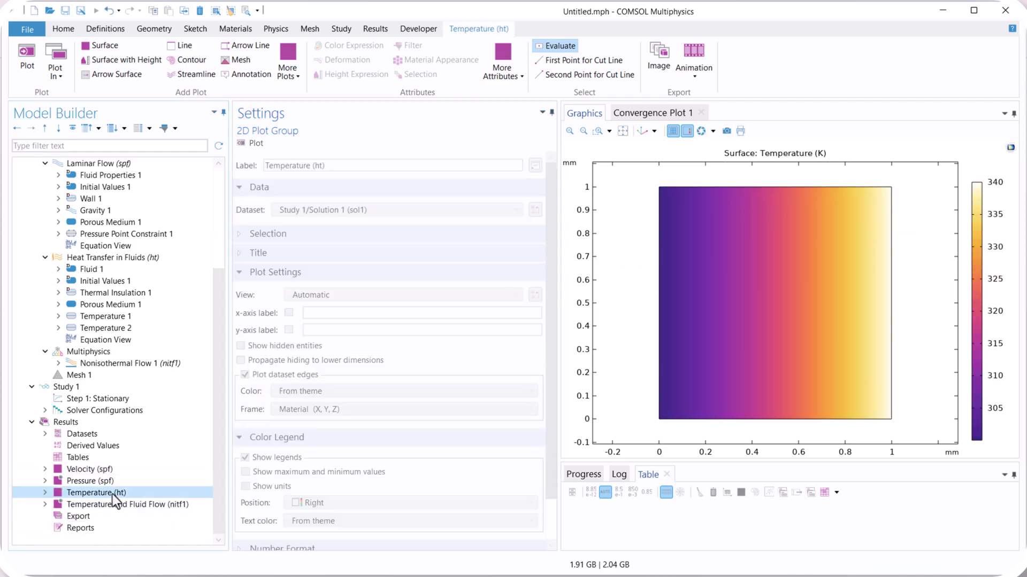
pyautogui.click(115, 506)
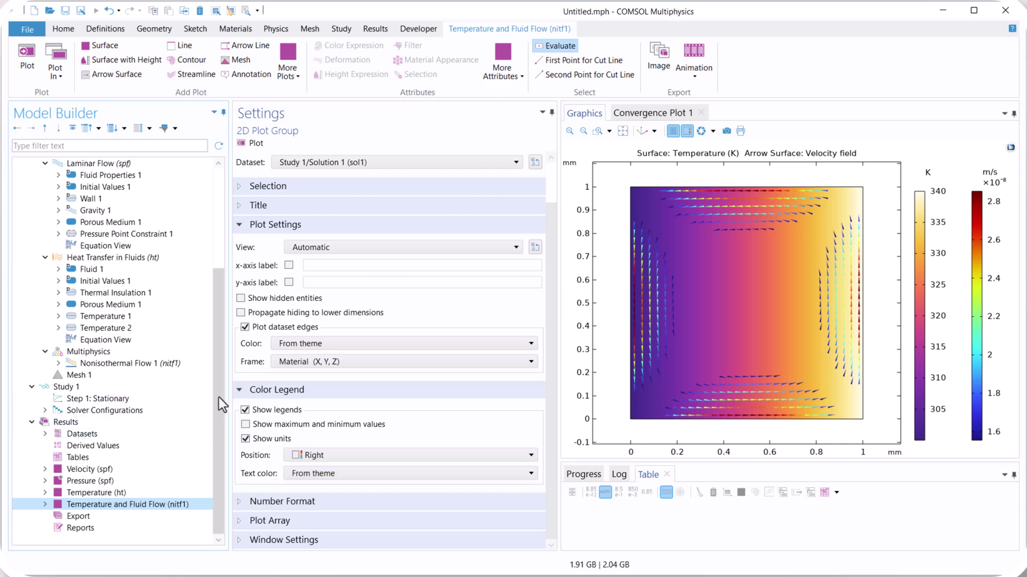
pyautogui.moveTo(219, 396); pyautogui.dragTo(214, 243)
# - Add a global parameter K with the value 1e-10[m^2]
pyautogui.click(91, 187)
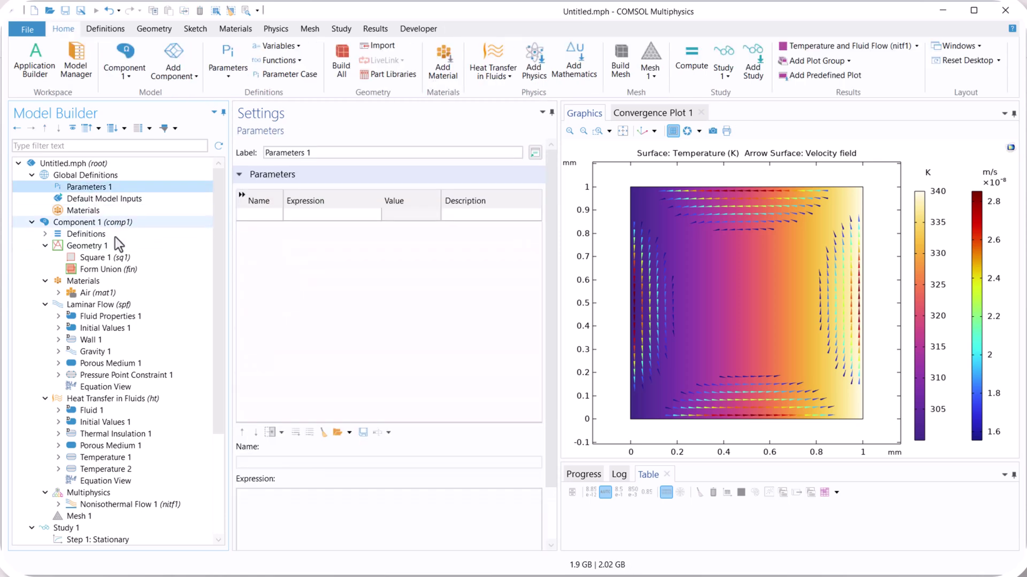
pyautogui.click(257, 214)
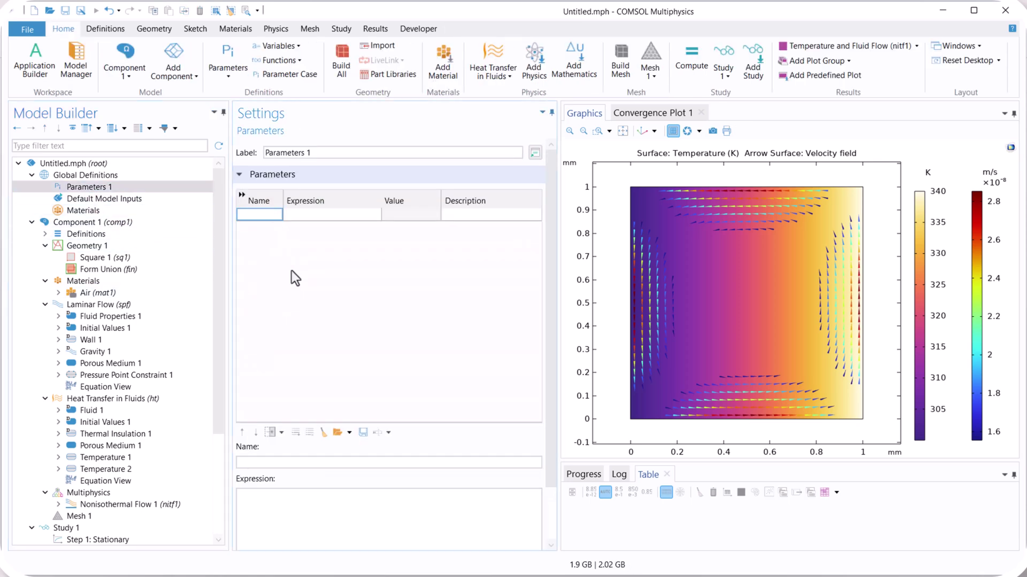
pyautogui.write('K')
pyautogui.click(317, 216)
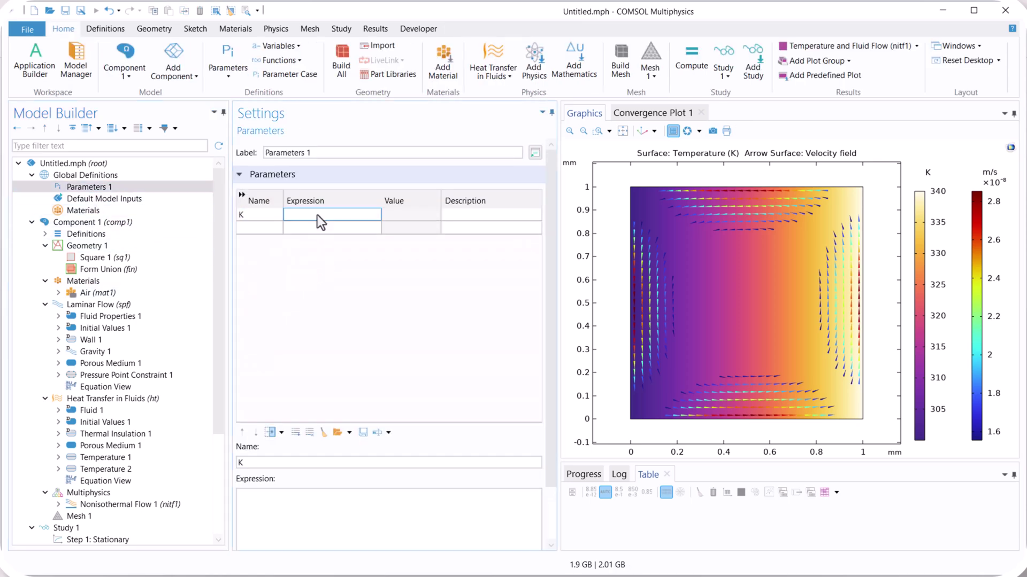
pyautogui.write('1e-10')
pyautogui.press('Return')
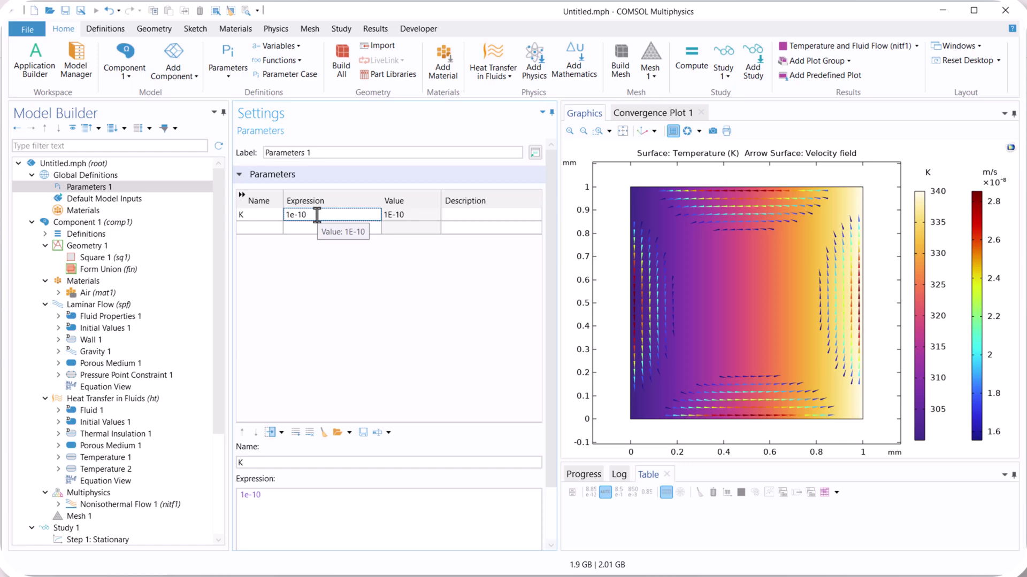
pyautogui.click(317, 214)
pyautogui.click(316, 215)
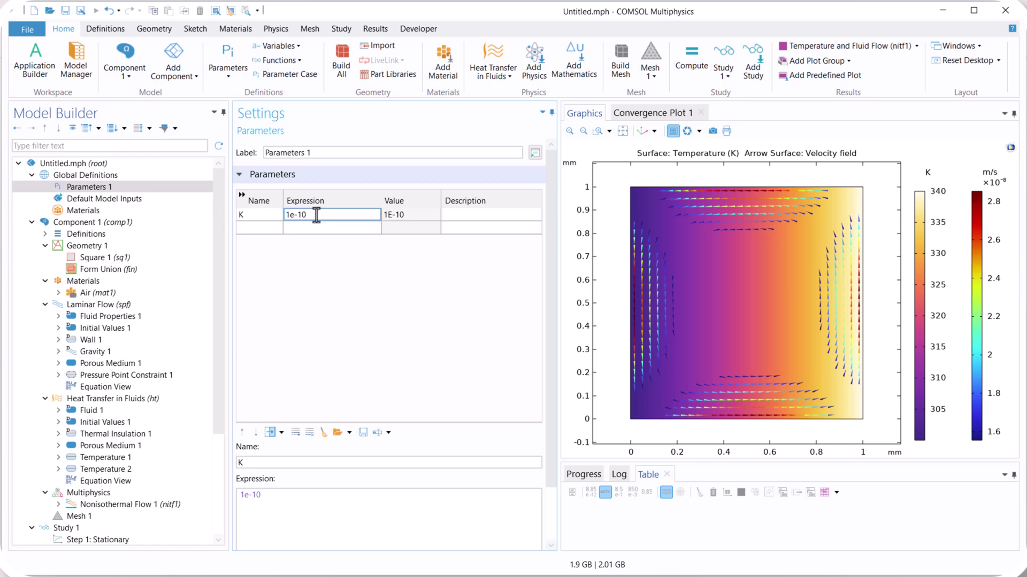
pyautogui.write('[m^2]')
pyautogui.press('Return')
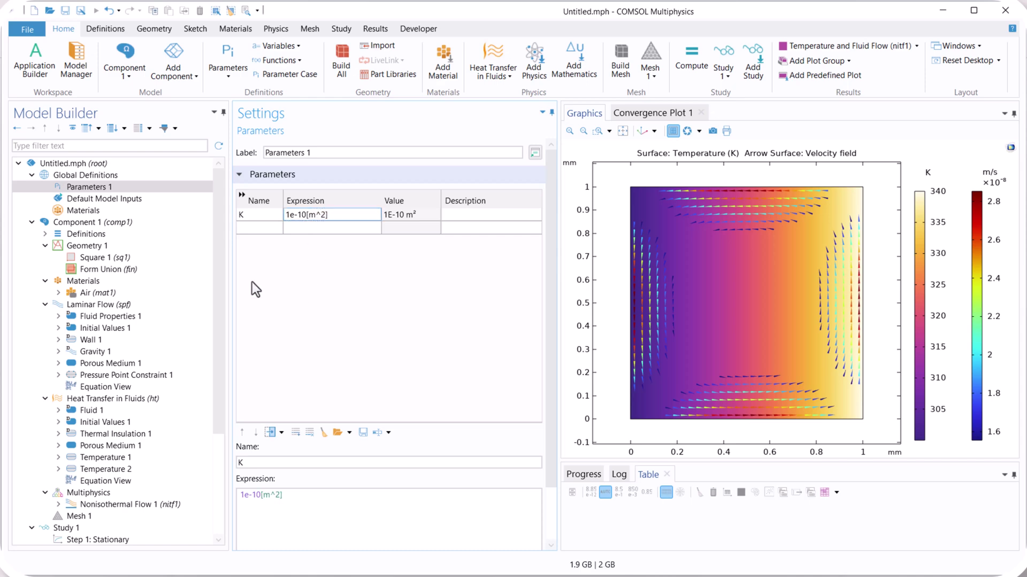
# - Replace the Porous Matrix 1 permeability 1e-12[m^2] with K
pyautogui.scroll(-2, 226, 240)
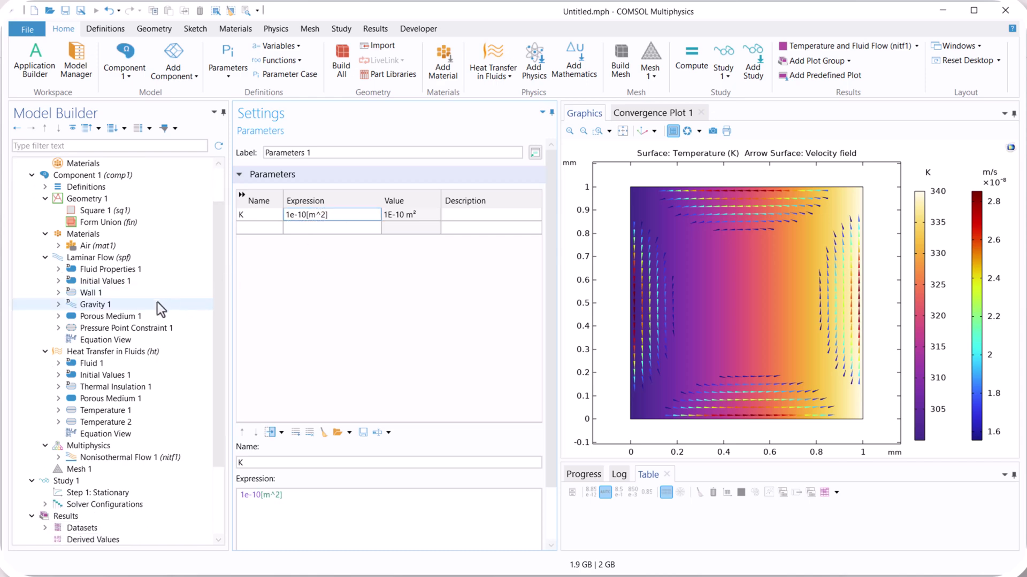
pyautogui.click(59, 316)
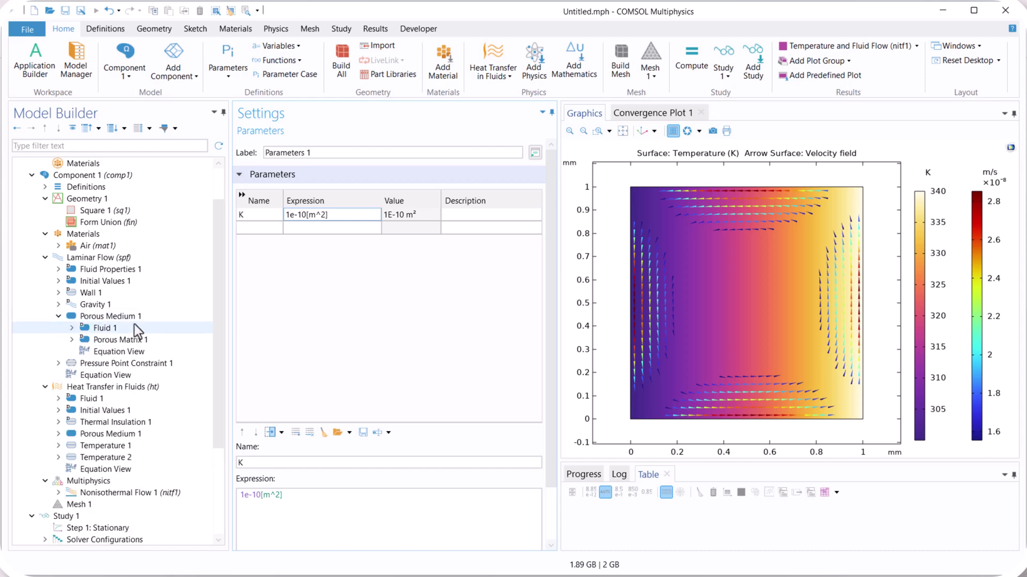
pyautogui.click(102, 340)
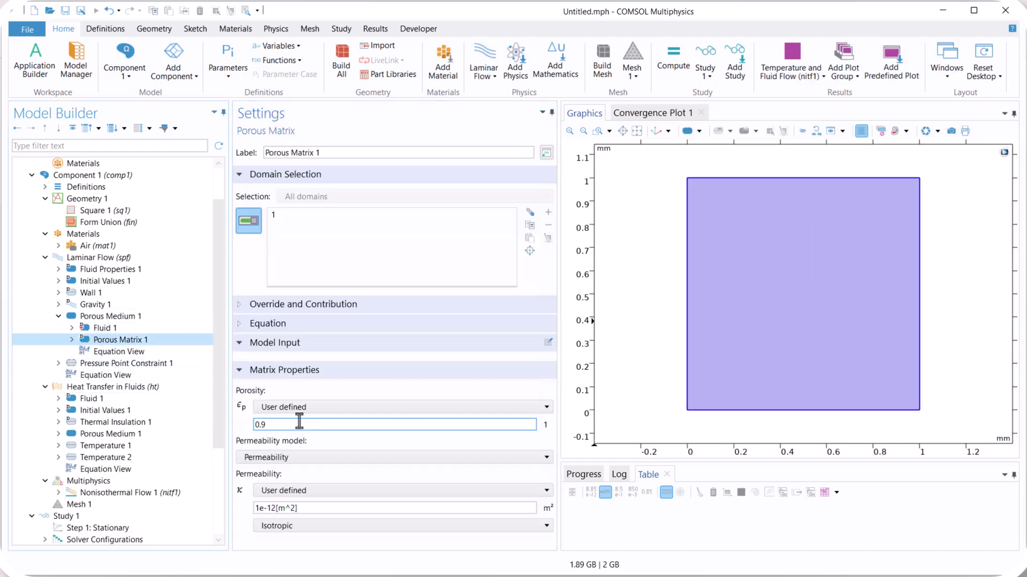
pyautogui.moveTo(331, 506); pyautogui.dragTo(218, 507)
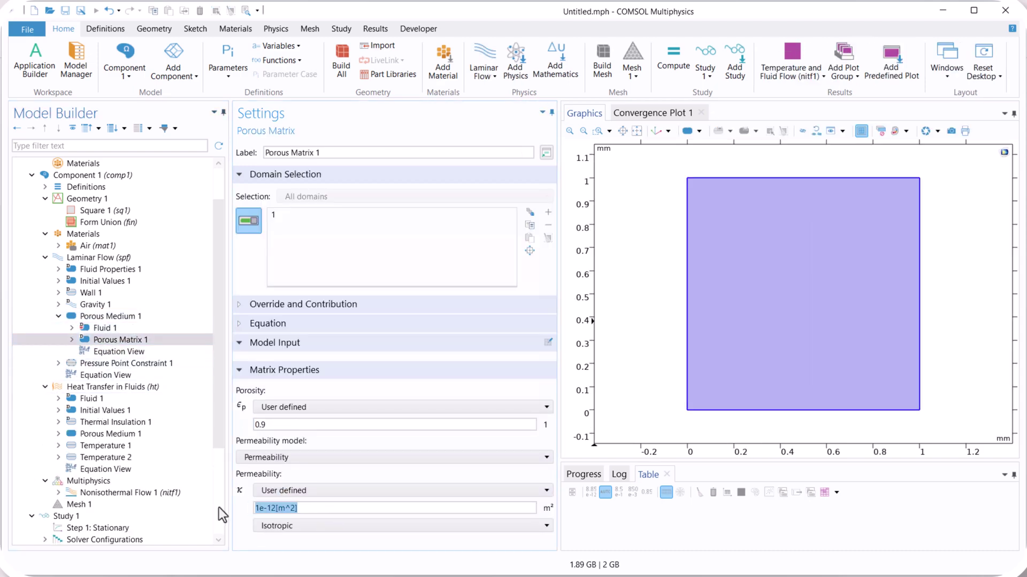
pyautogui.write('K')
pyautogui.moveTo(219, 415); pyautogui.dragTo(216, 484)
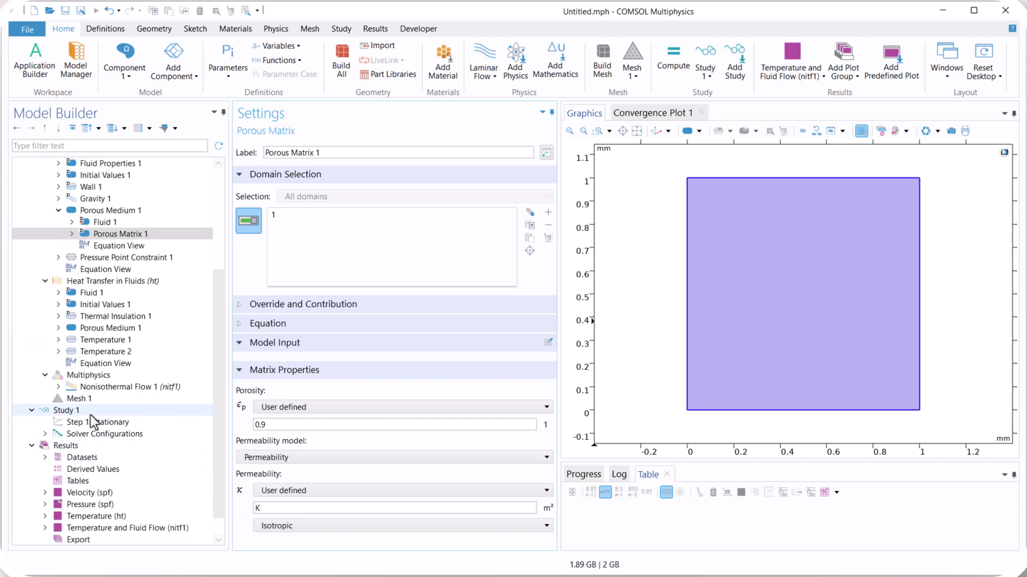
# - Add a Parametric Sweep to Study 1 with K as the swept parameter
pyautogui.rightClick(82, 410)
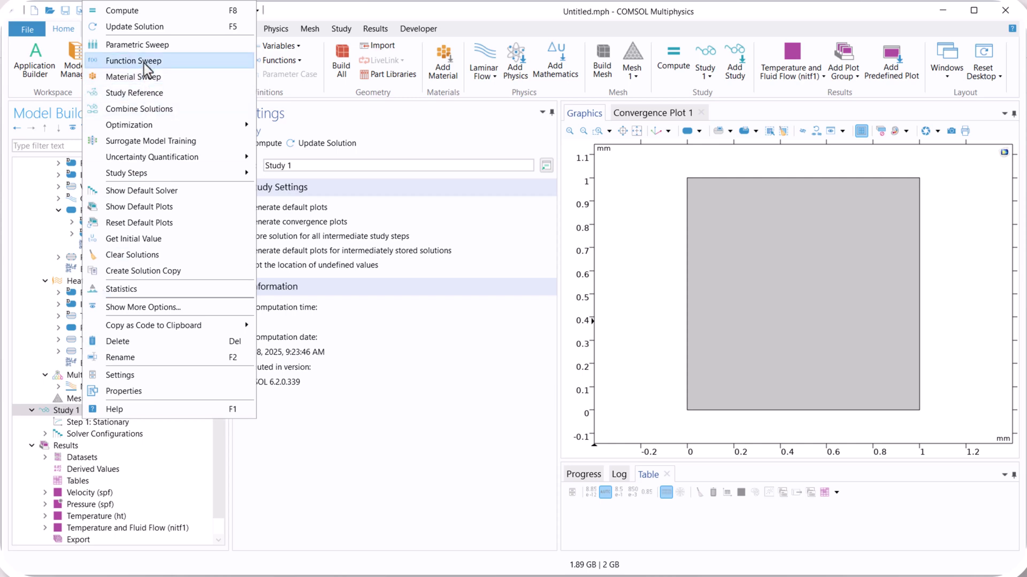
pyautogui.click(152, 46)
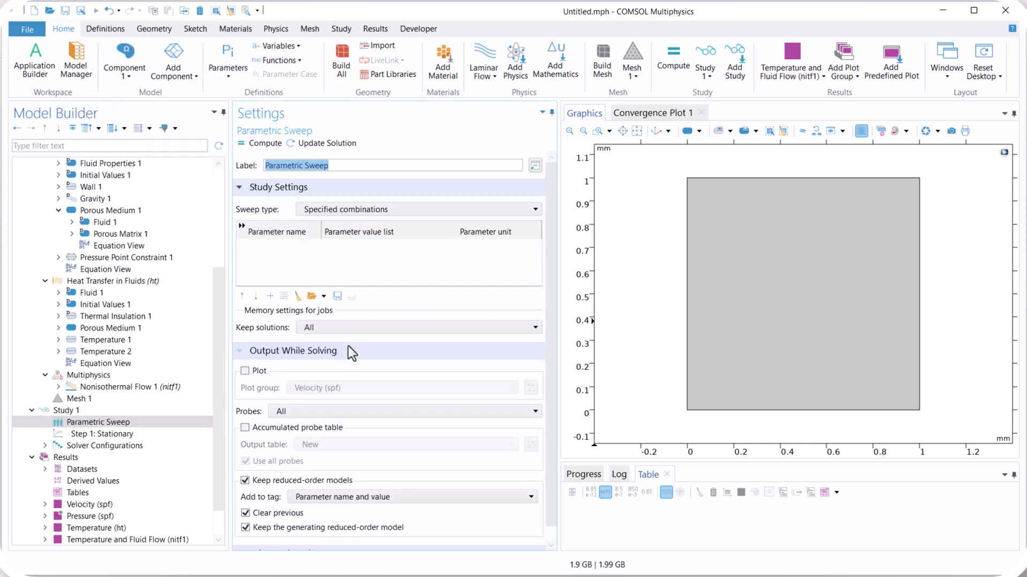
pyautogui.click(270, 296)
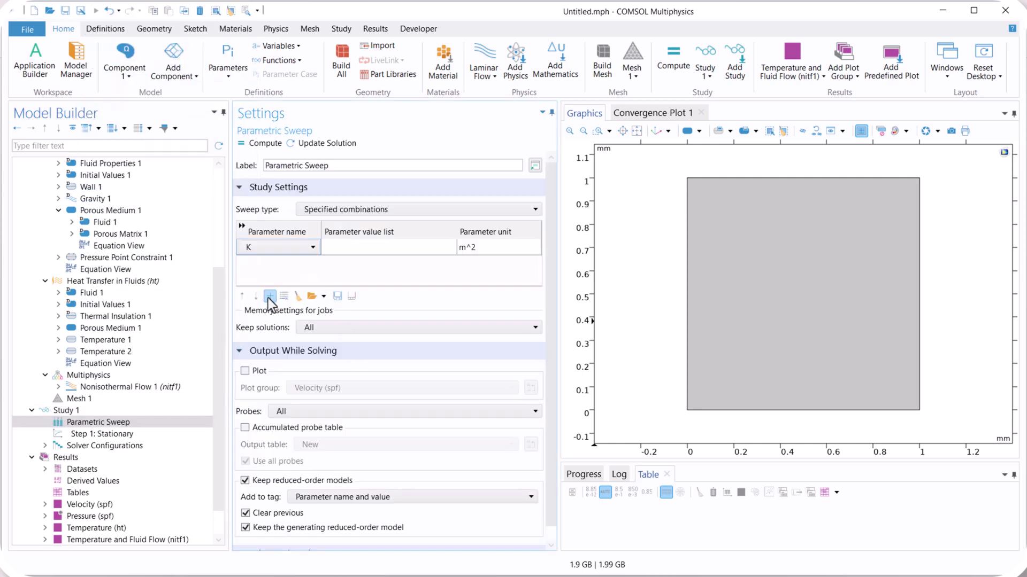
pyautogui.click(392, 248)
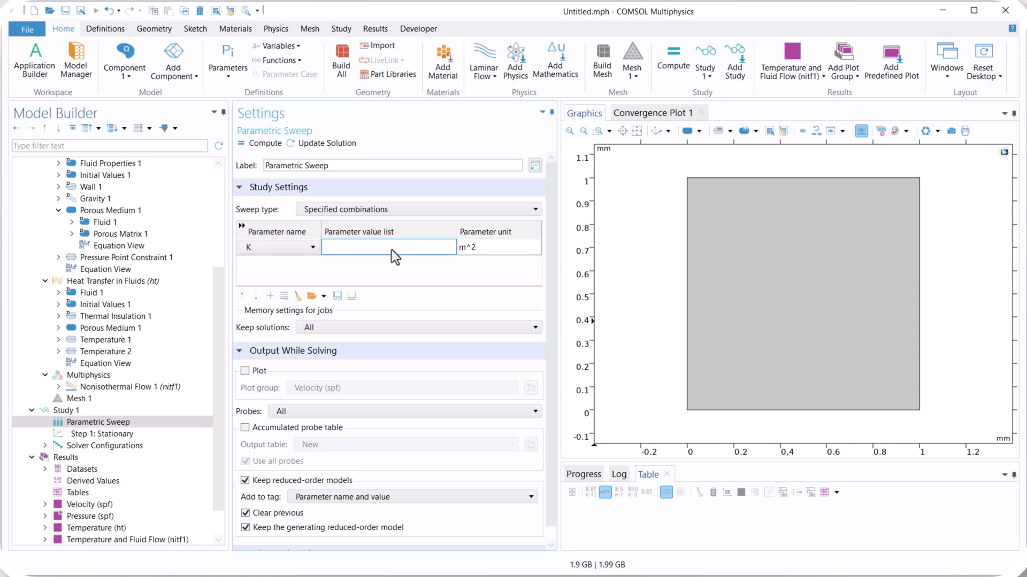
# - Fill the K values with a range from 1E-10 to 1E-7 (4 values) and compute
pyautogui.click(351, 295)
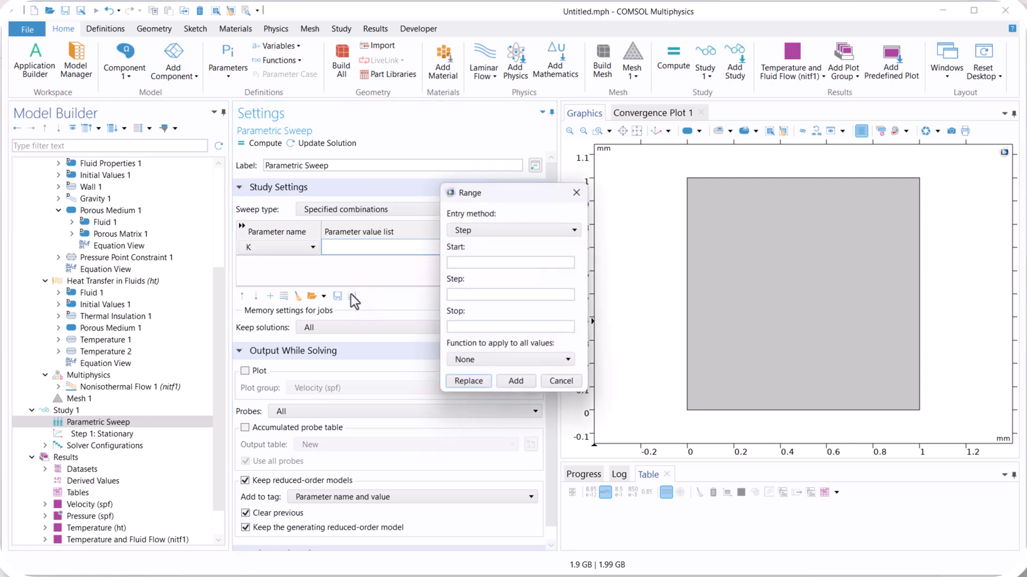
pyautogui.click(475, 232)
pyautogui.click(480, 258)
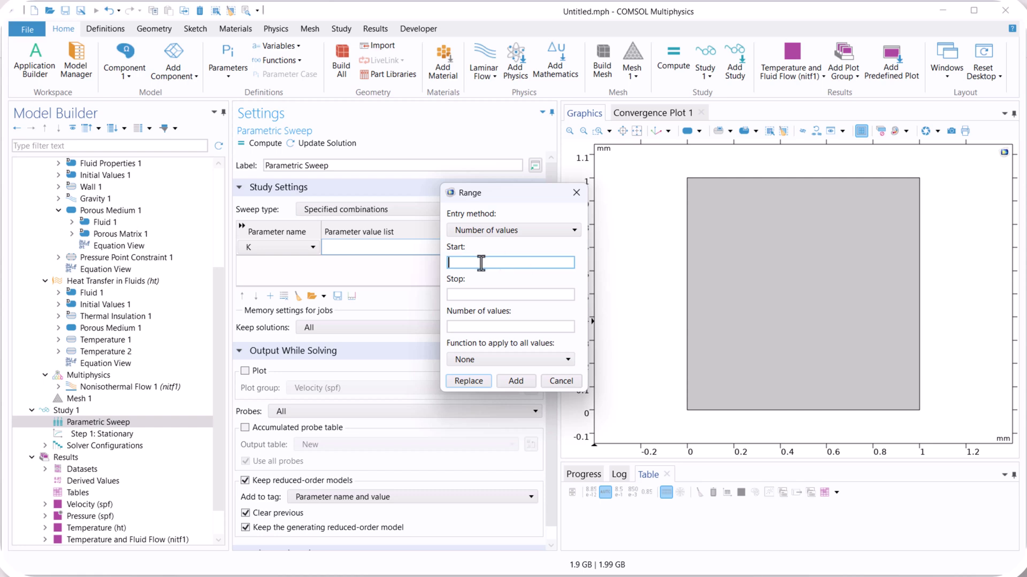
pyautogui.write('1E-10')
pyautogui.click(482, 293)
pyautogui.write('1E-')
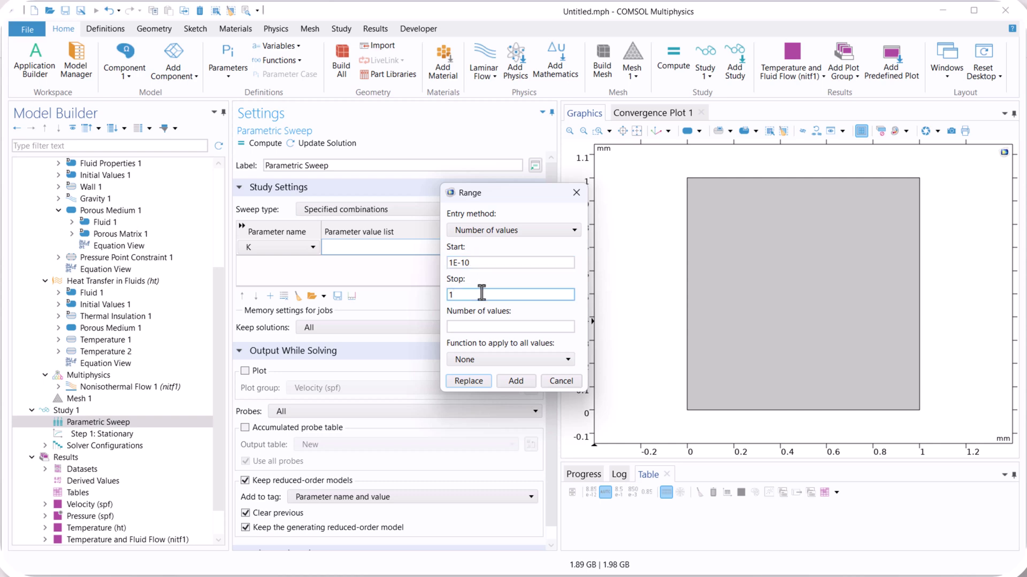
pyautogui.write('7')
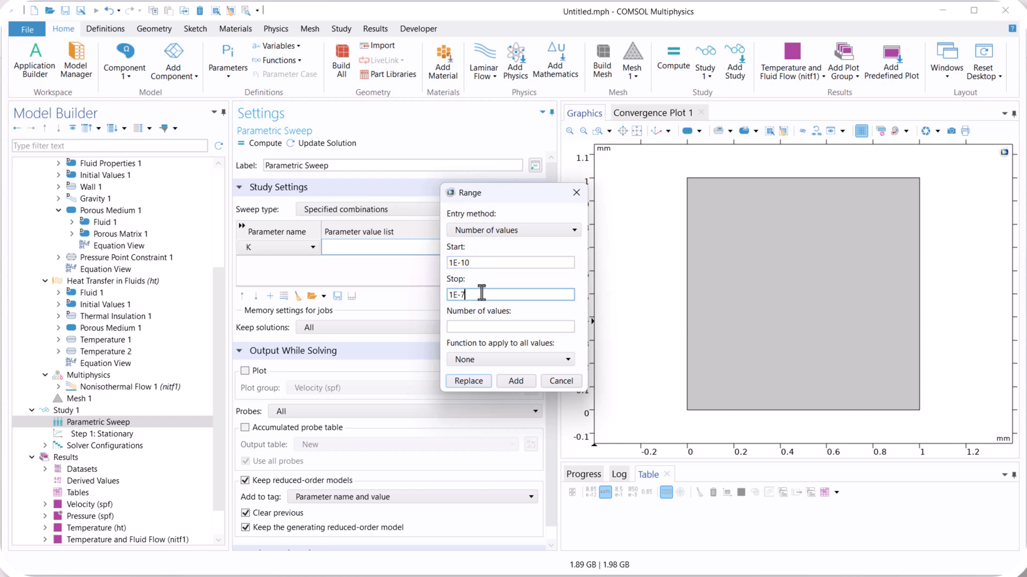
pyautogui.click(482, 325)
pyautogui.write('4')
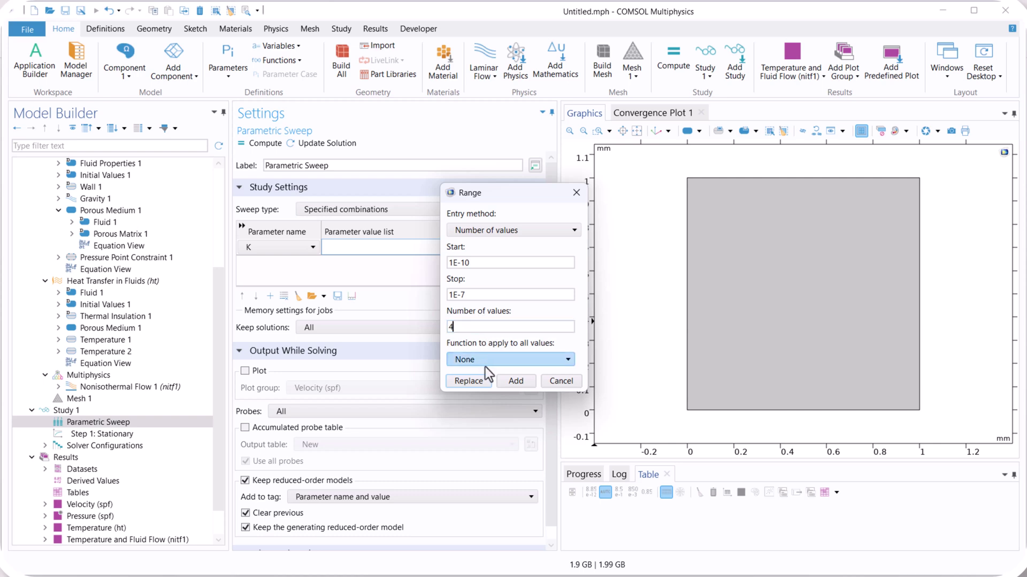
pyautogui.click(472, 380)
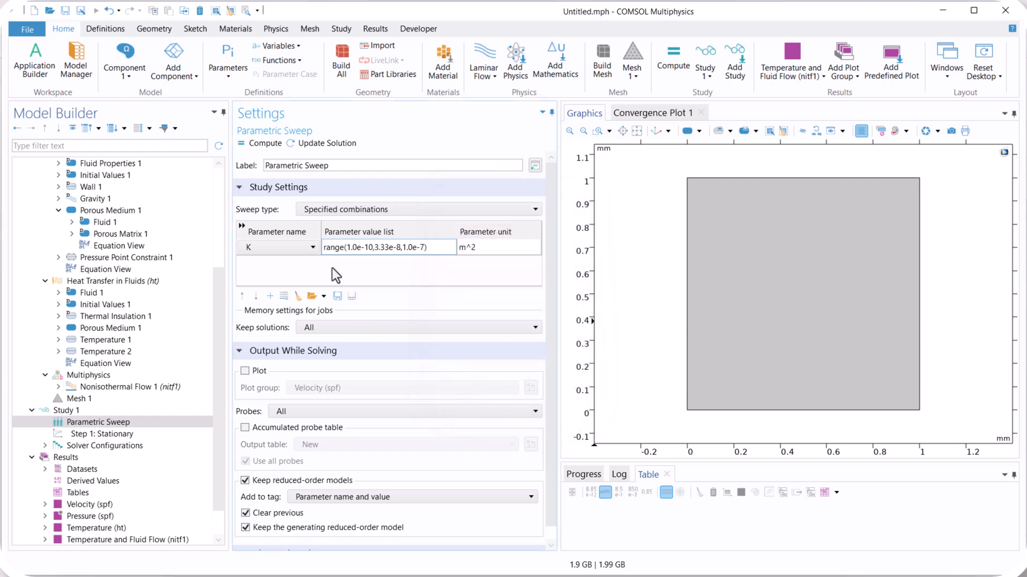
pyautogui.click(259, 142)
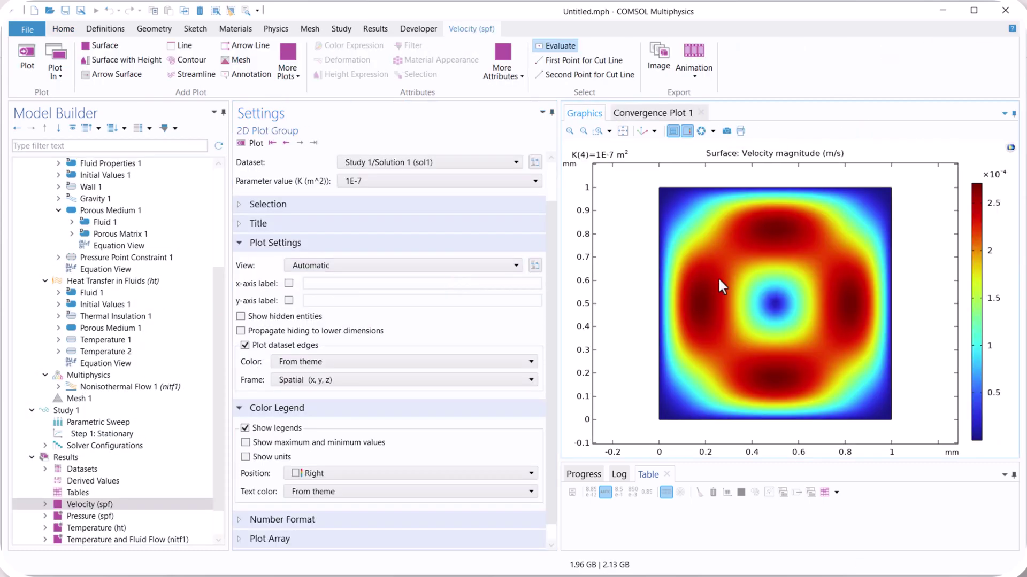
# - Fit the velocity plot and show it for K = 3.34E-8 and 6.67E-8
pyautogui.click(622, 135)
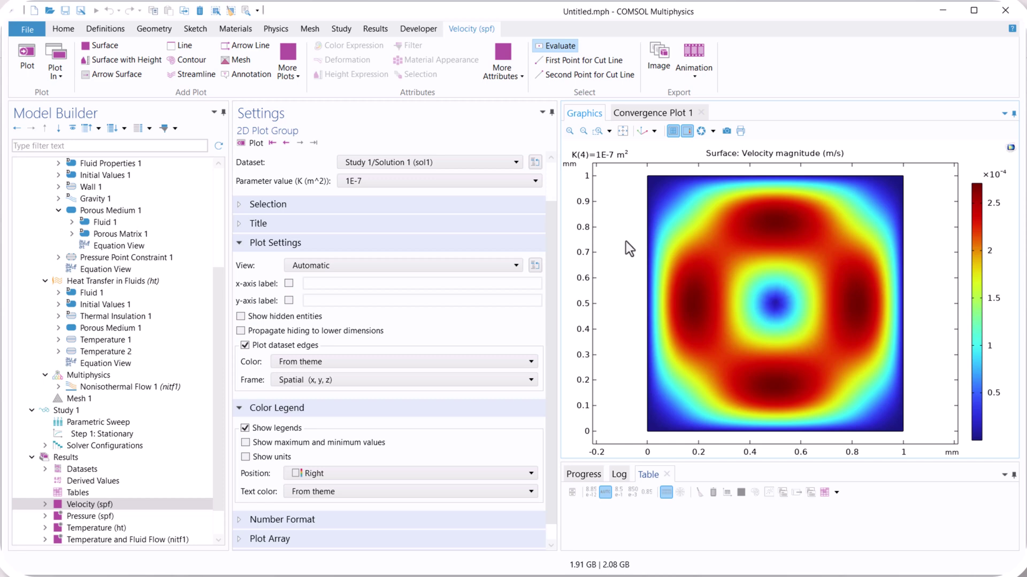
pyautogui.click(357, 183)
pyautogui.click(358, 208)
pyautogui.click(387, 182)
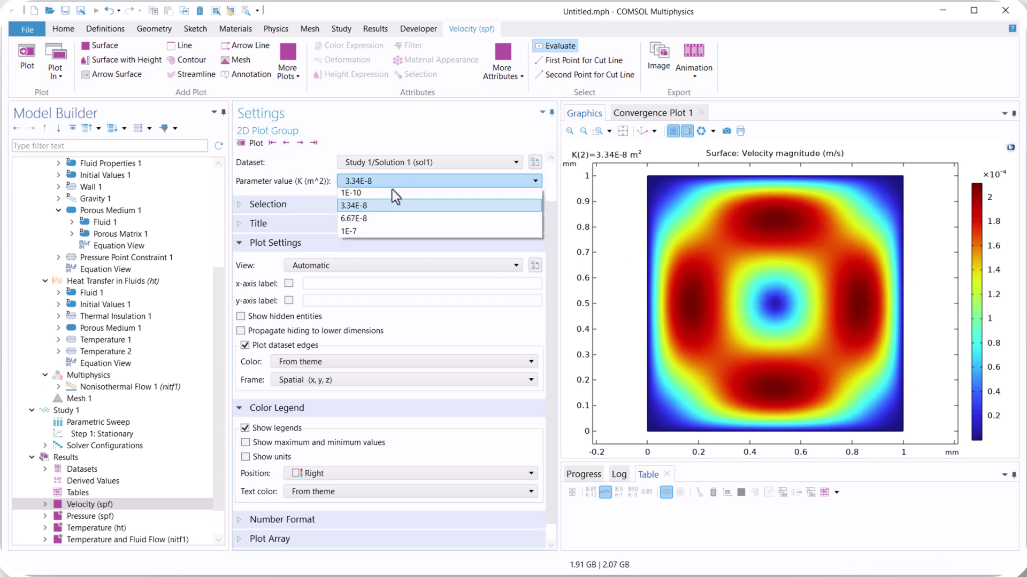
pyautogui.click(380, 219)
# - Plot velocity for K = 1E-7 and 1E-10, then return to K = 1E-7
pyautogui.click(253, 143)
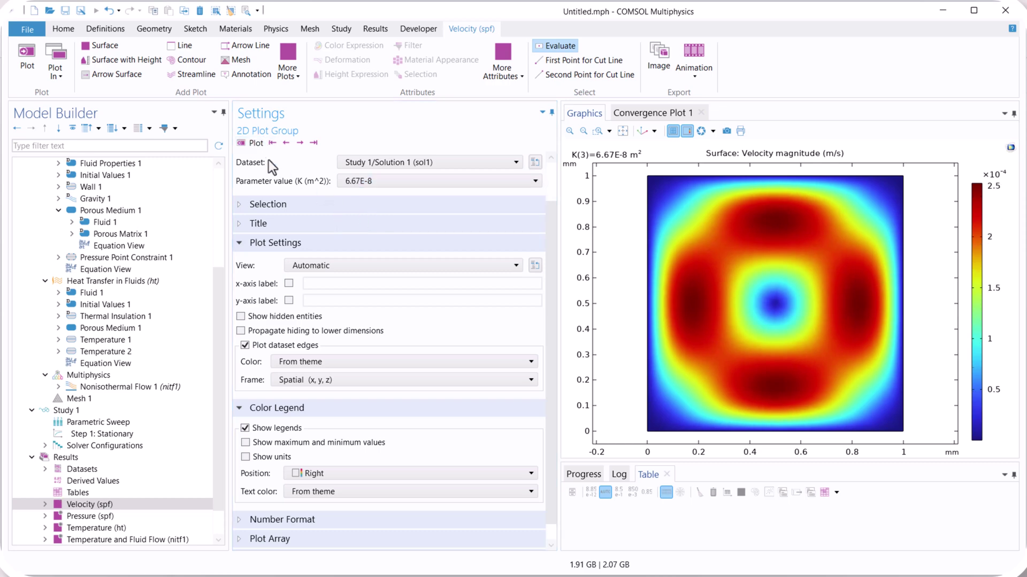
pyautogui.click(371, 185)
pyautogui.click(364, 226)
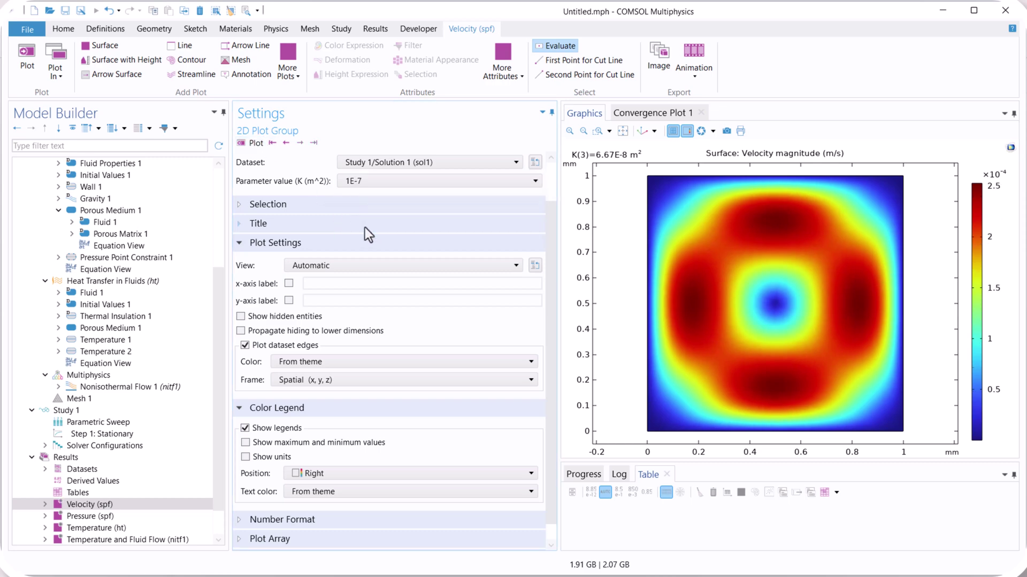
pyautogui.click(250, 144)
pyautogui.click(362, 183)
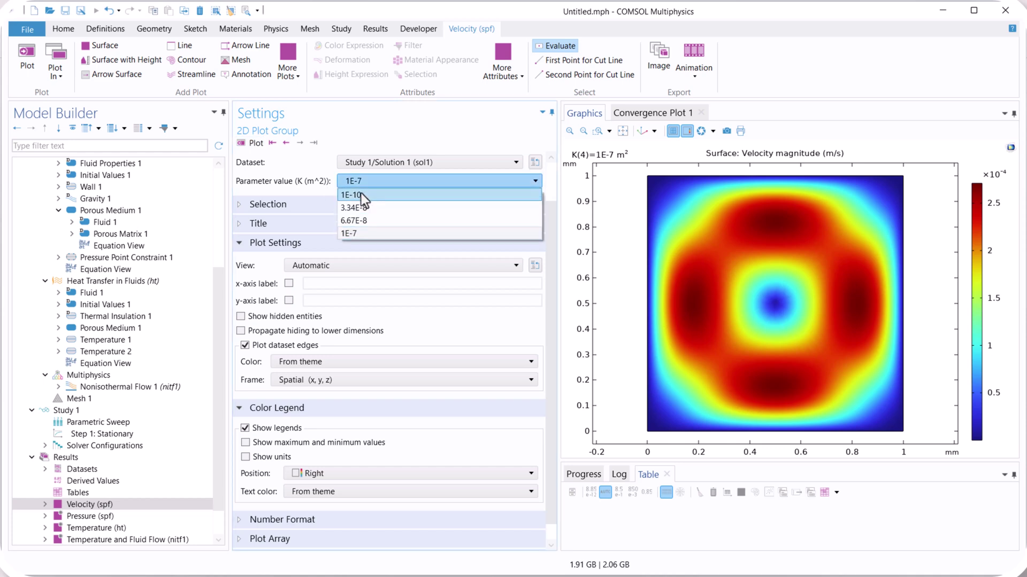
pyautogui.click(361, 193)
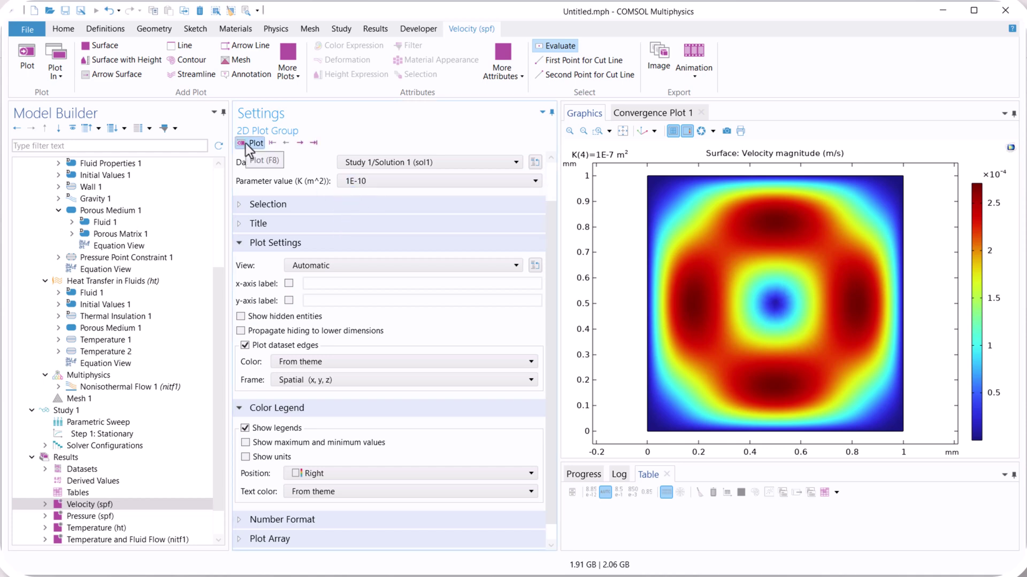
pyautogui.click(246, 143)
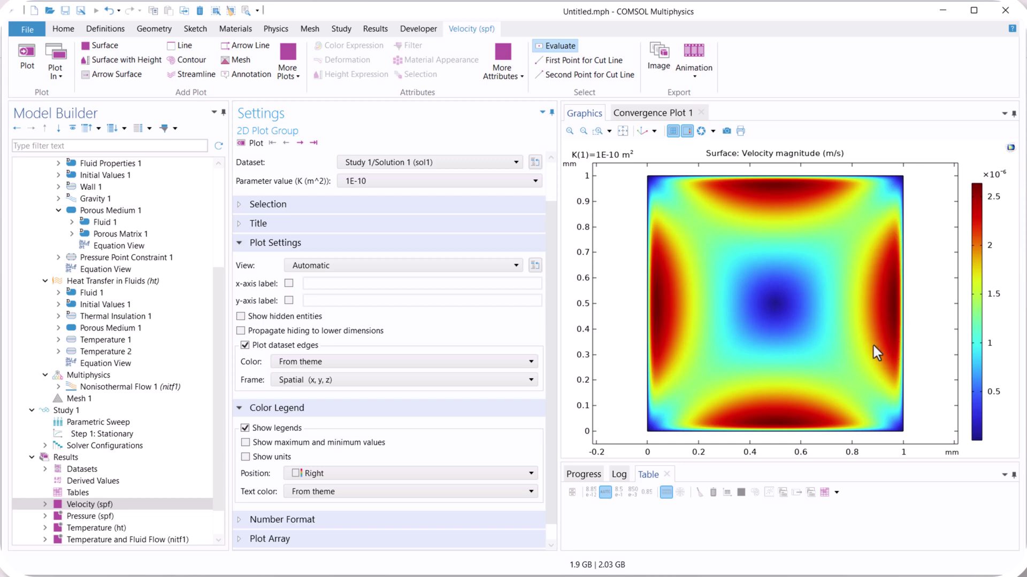
pyautogui.click(352, 179)
pyautogui.click(351, 236)
pyautogui.click(255, 149)
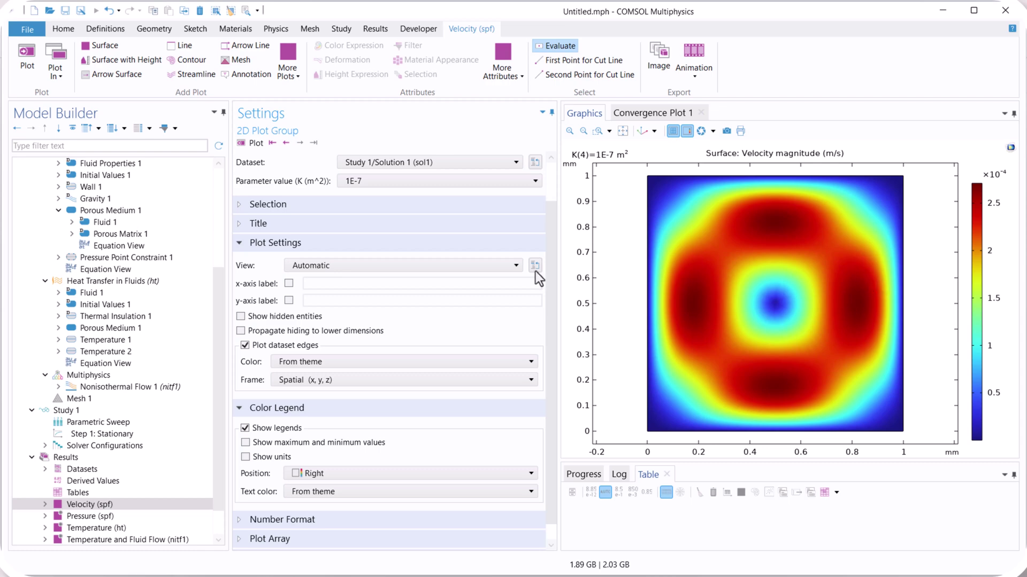
pyautogui.scroll(-1, 99, 511)
# - Change the Temperature (ht) Surface 1 color table from HeatCameraLight to RainbowLightClassic
pyautogui.click(95, 493)
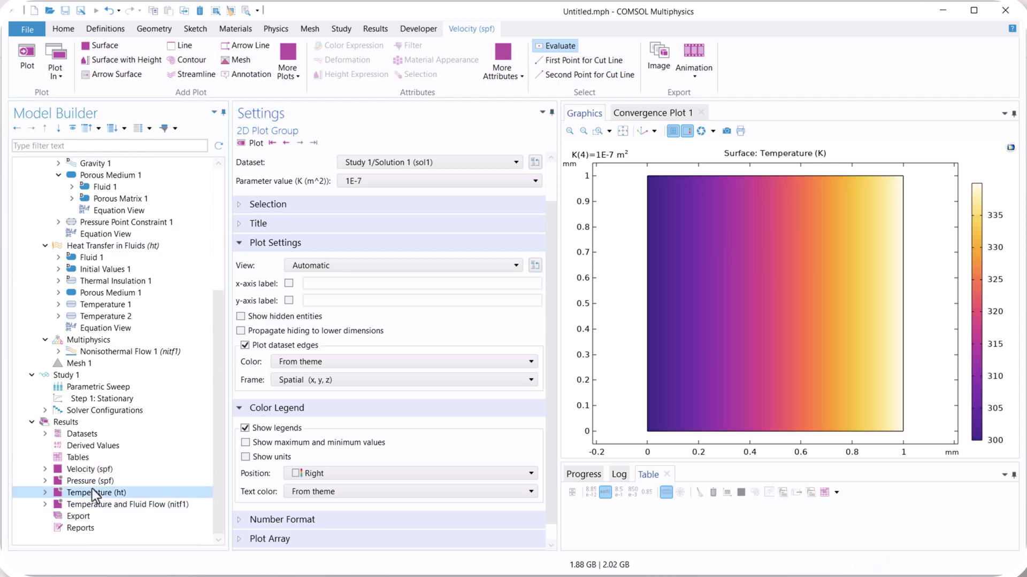
pyautogui.click(45, 492)
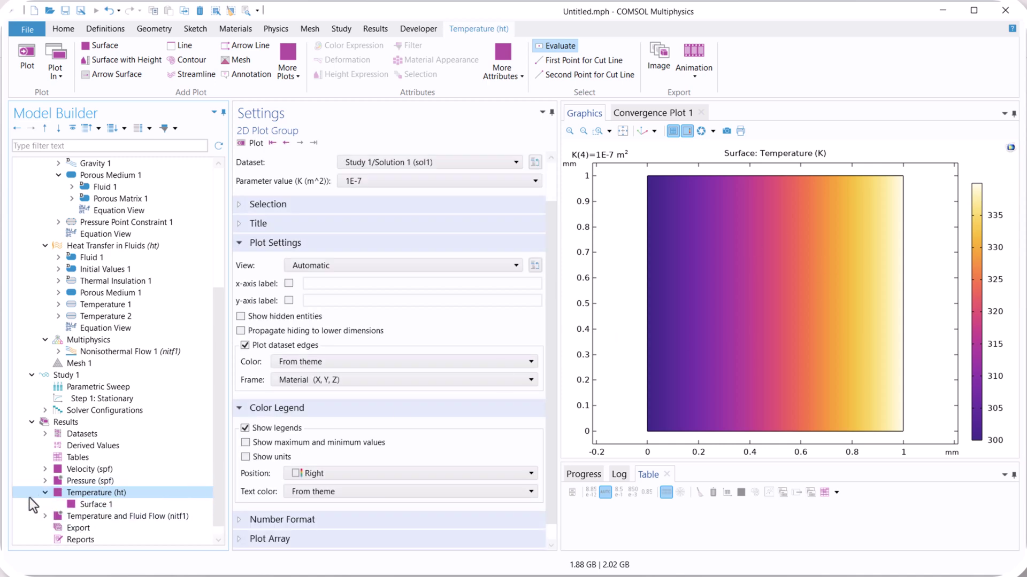
pyautogui.click(92, 504)
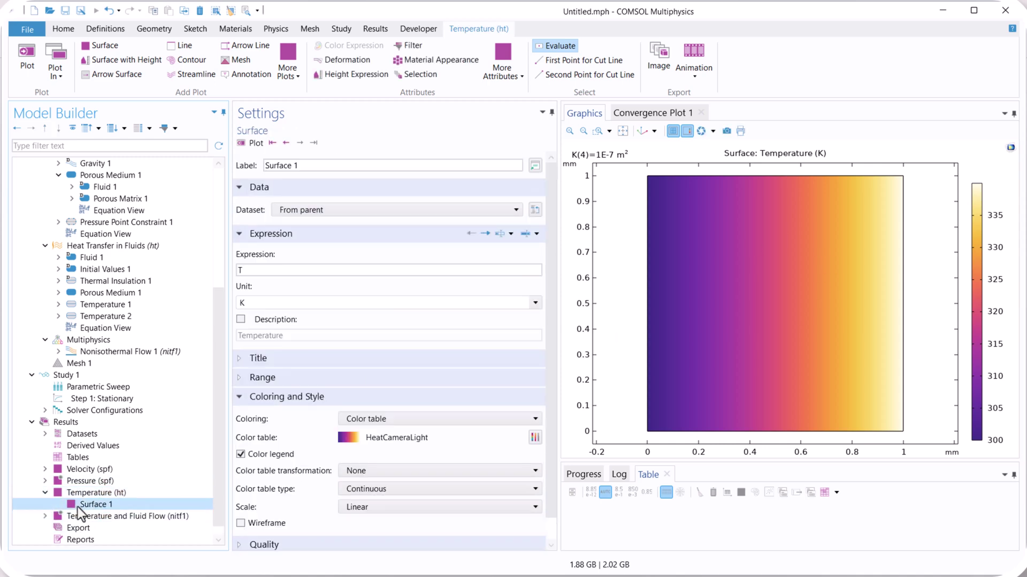
pyautogui.click(535, 437)
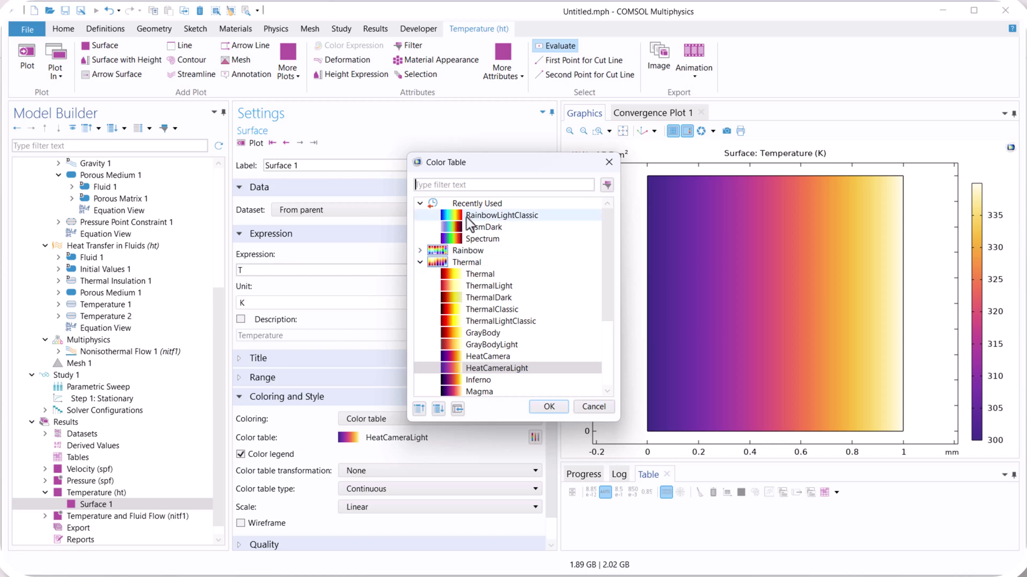
pyautogui.click(498, 216)
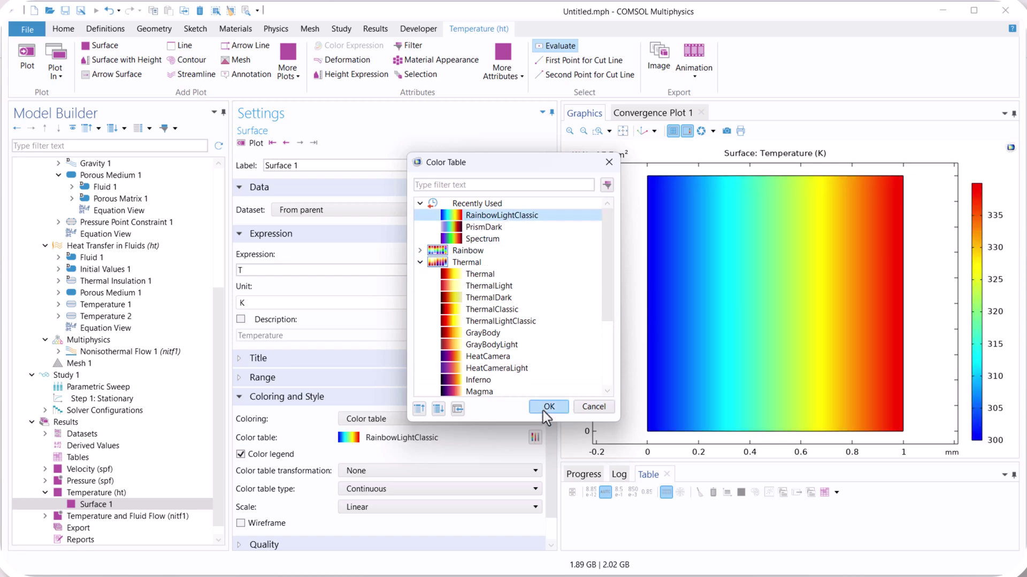
pyautogui.click(548, 407)
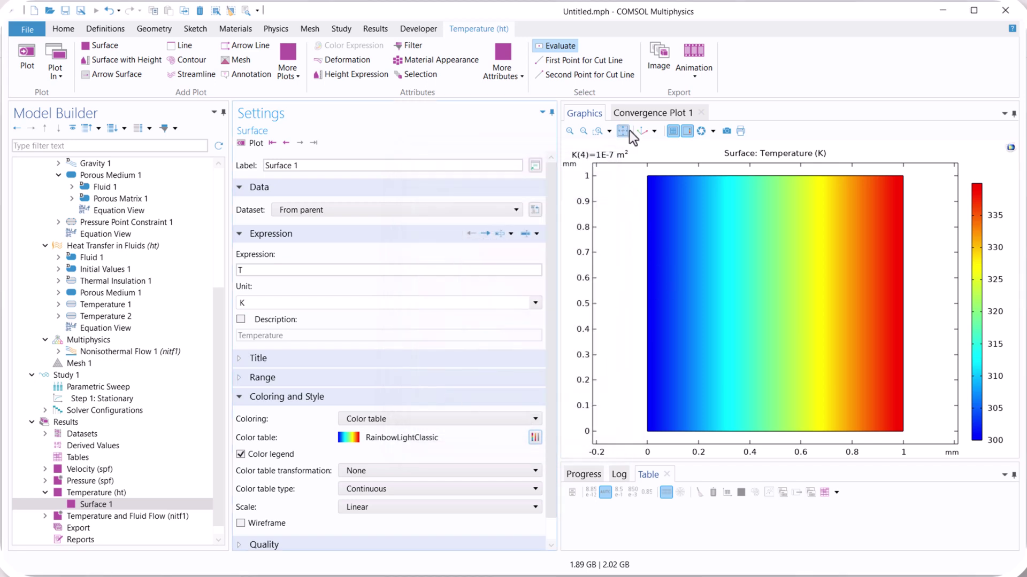
# - Add a Temperature condition fixing the bottom boundary at 320 K
pyautogui.moveTo(219, 326); pyautogui.dragTo(219, 305)
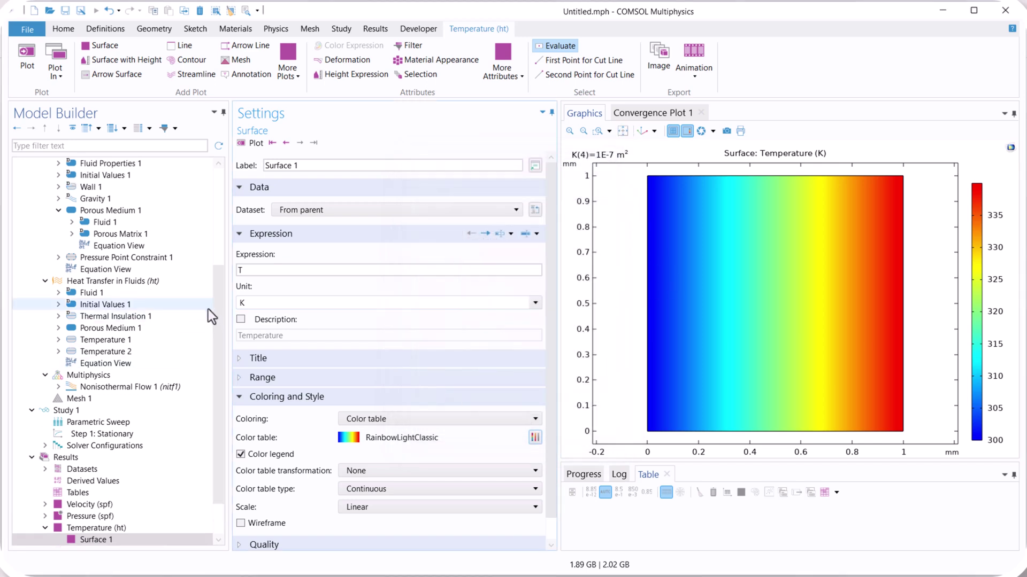
pyautogui.click(92, 281)
pyautogui.rightClick(92, 283)
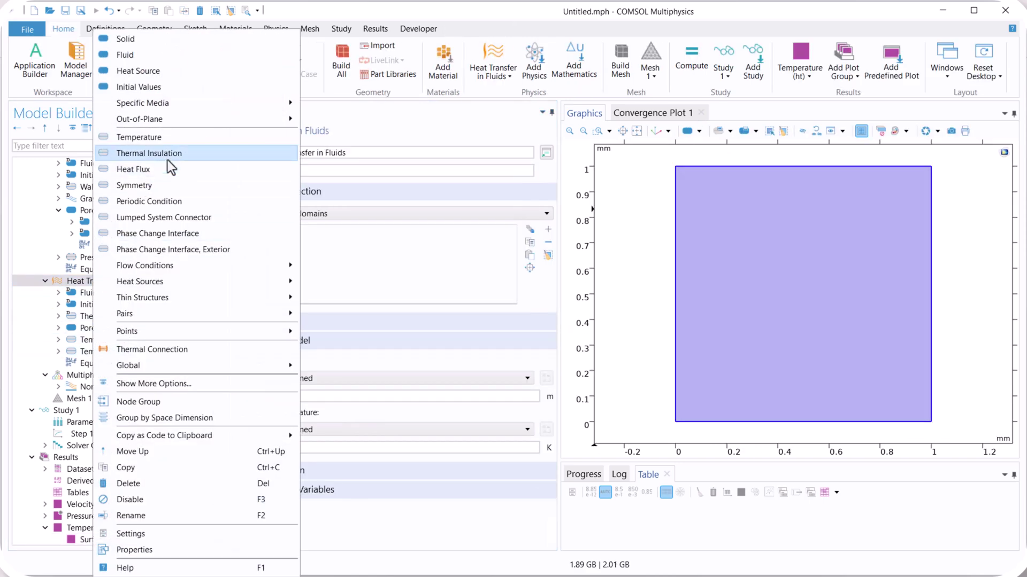
pyautogui.click(166, 142)
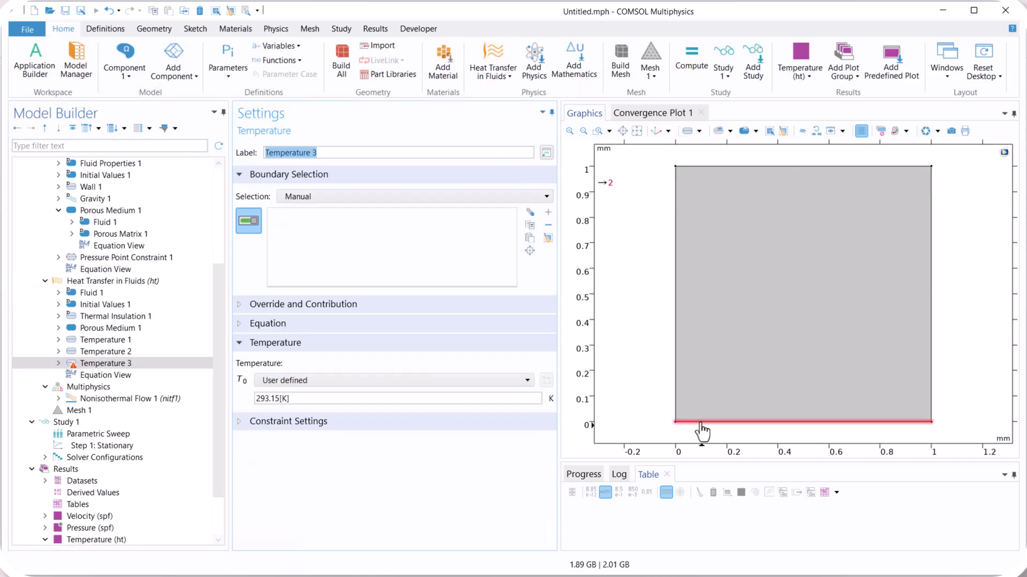
pyautogui.click(703, 425)
pyautogui.moveTo(308, 399); pyautogui.dragTo(242, 399)
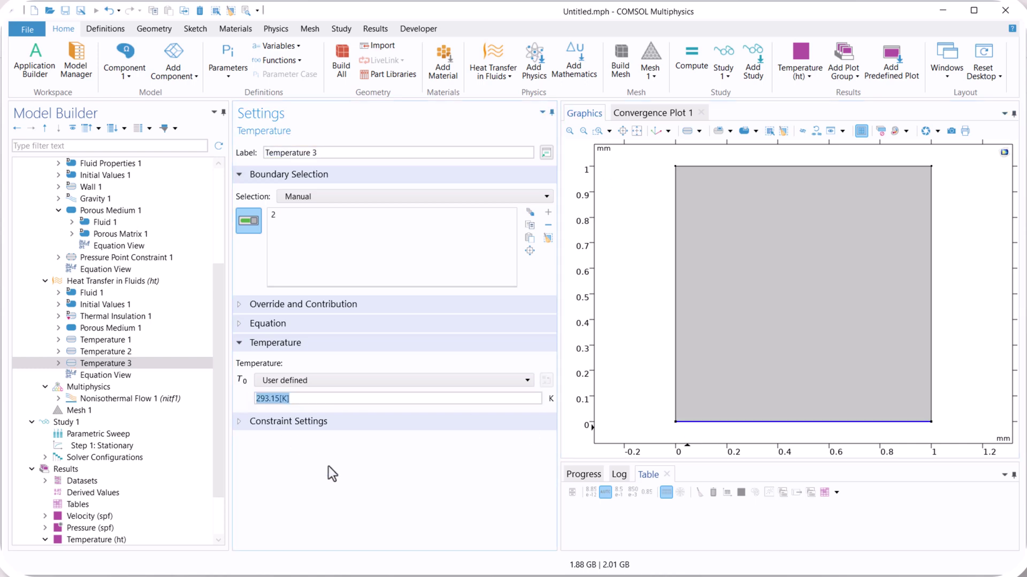
pyautogui.write('320')
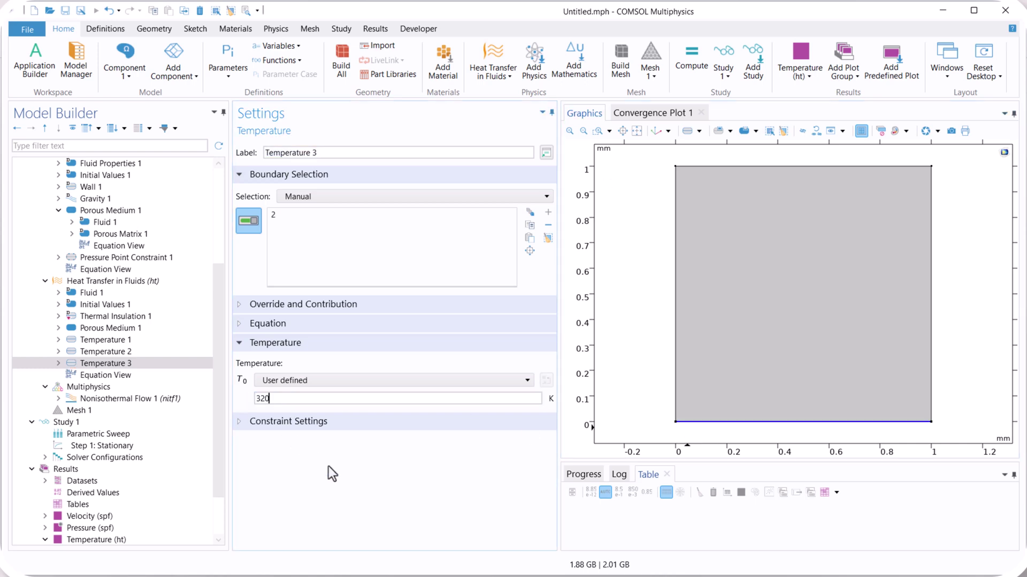
# - Re-run the K parametric sweep with F8
pyautogui.click(107, 419)
pyautogui.click(108, 435)
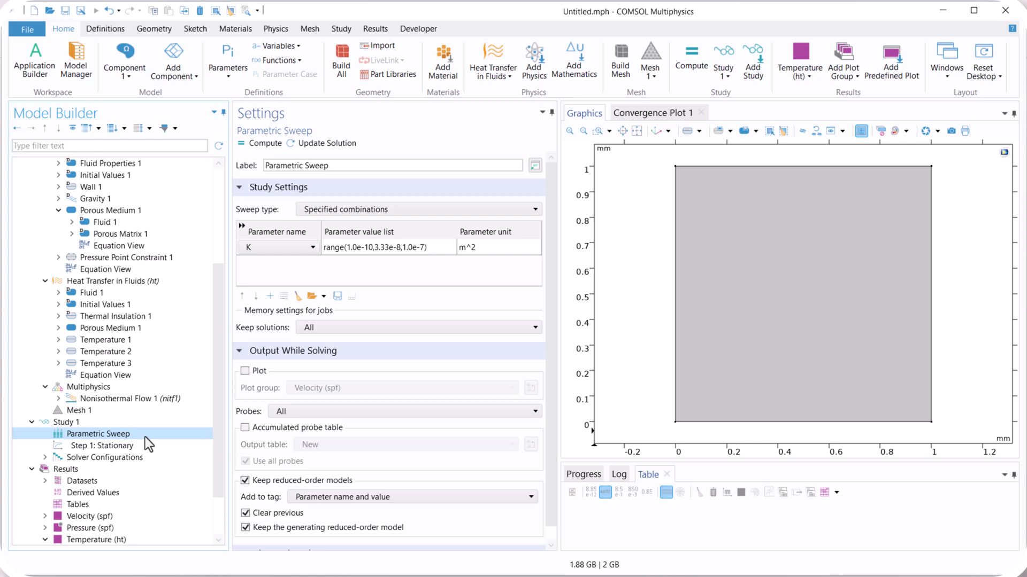
pyautogui.click(313, 268)
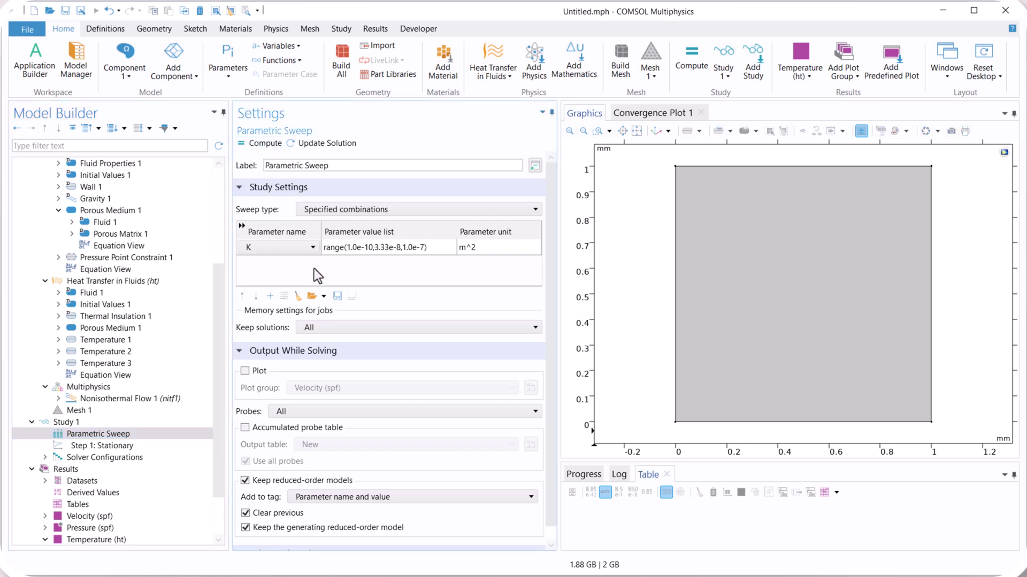
pyautogui.press('F8')
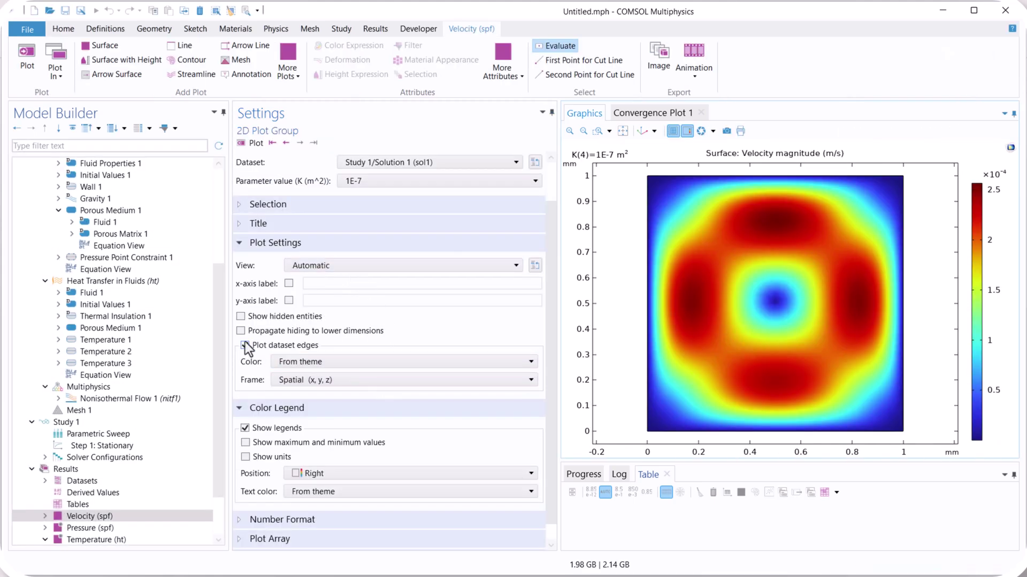
# - Replot the velocity magnitude for K = 6.67E-8
pyautogui.moveTo(220, 308); pyautogui.dragTo(224, 343)
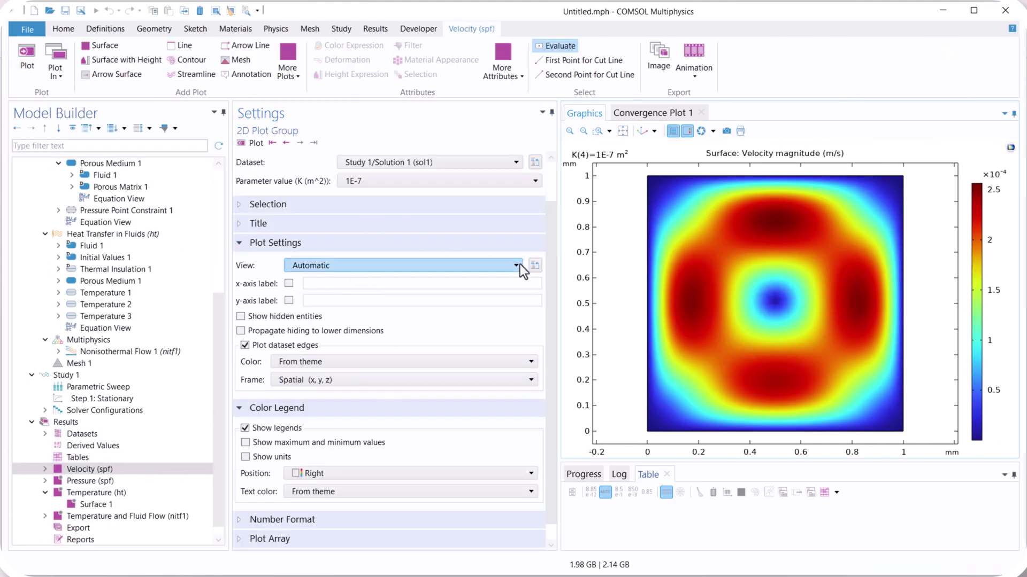
pyautogui.scroll(2, 547, 251)
pyautogui.click(438, 229)
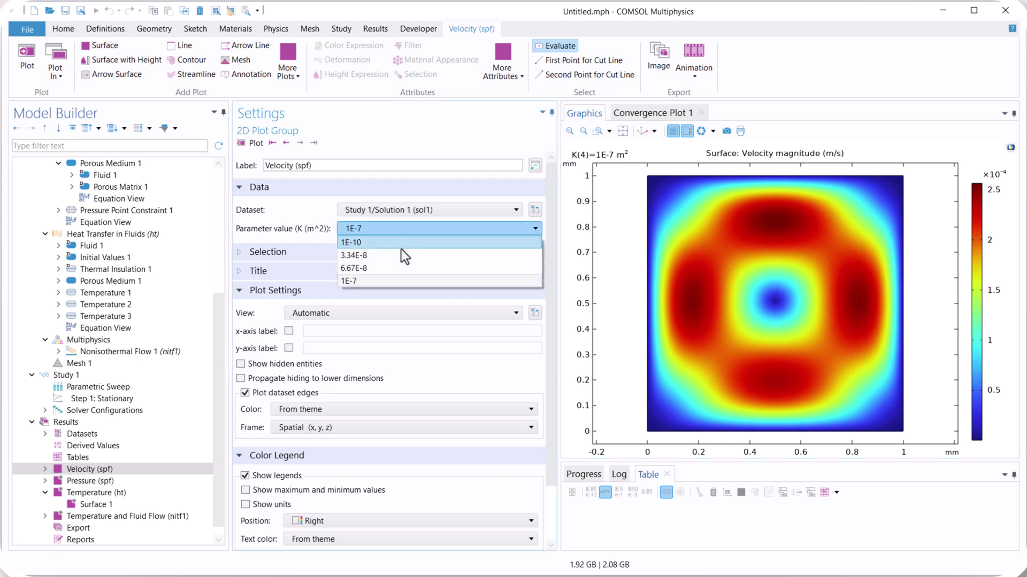
pyautogui.click(392, 268)
pyautogui.click(256, 143)
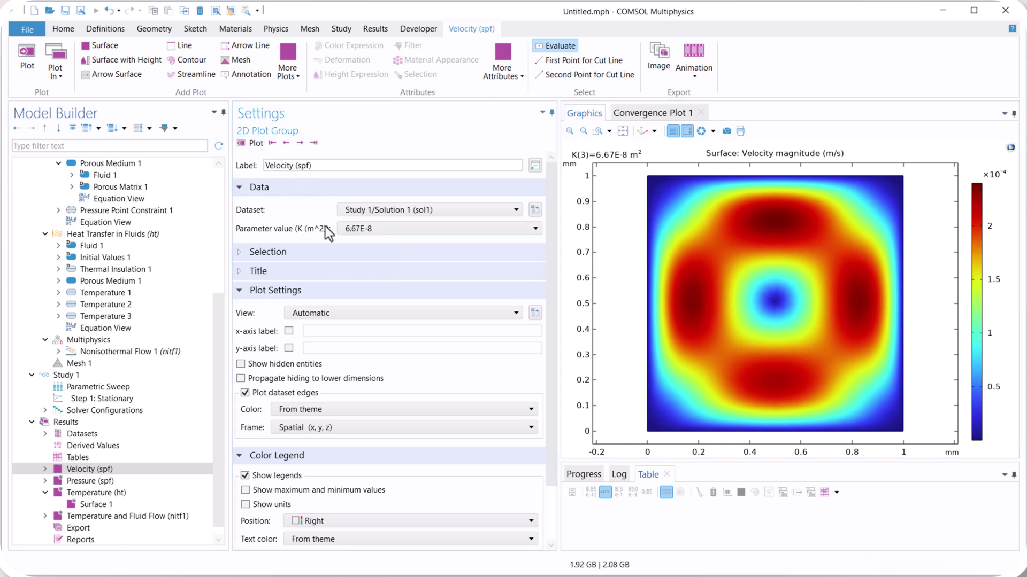
# - Replot velocity for K = 1E-10, then display the temperature surface plot
pyautogui.click(363, 230)
pyautogui.click(366, 245)
pyautogui.click(255, 142)
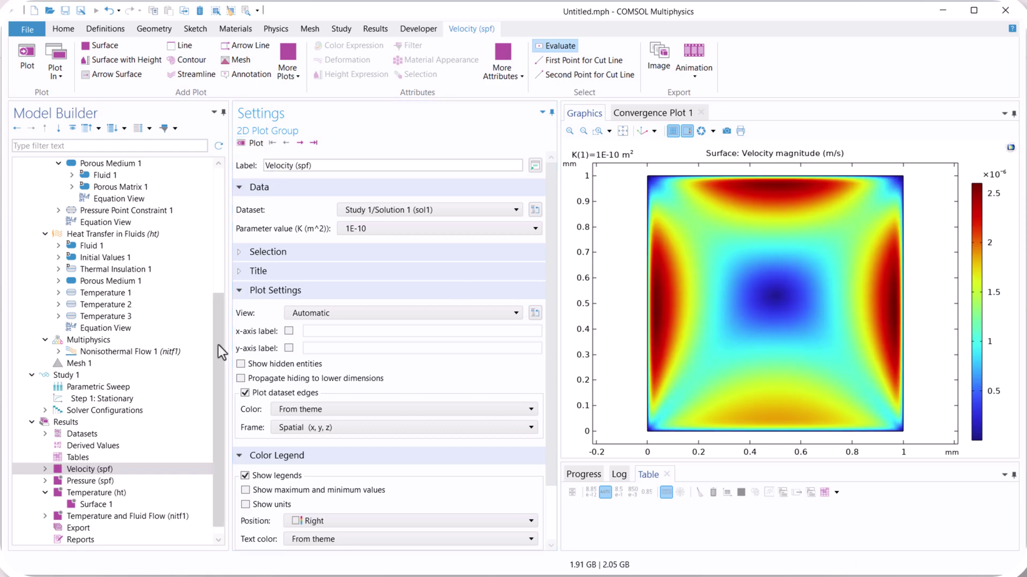
pyautogui.scroll(-1, 220, 345)
pyautogui.click(114, 490)
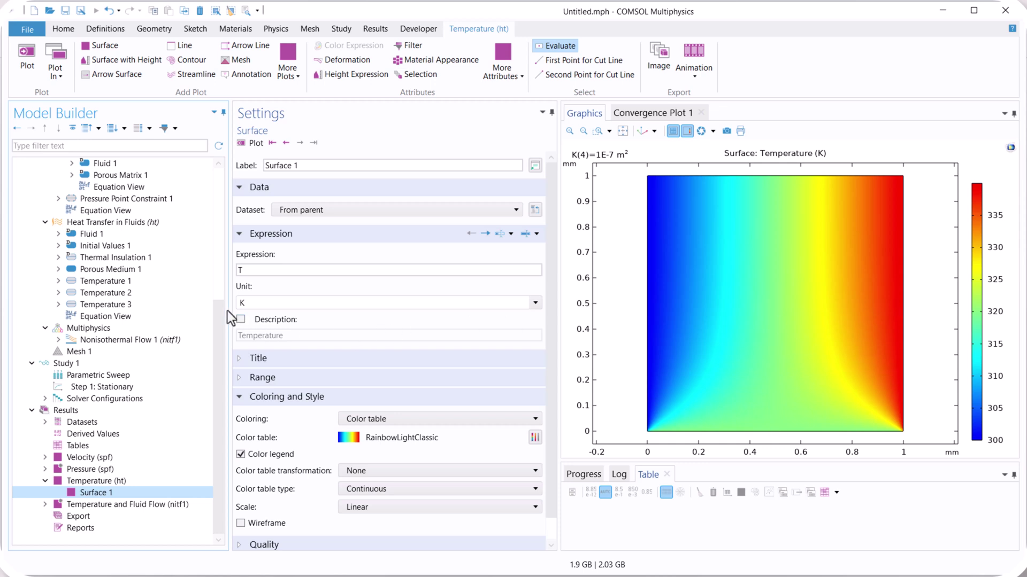
# - Add a Temperature condition fixing the top boundary at 310 K
pyautogui.moveTo(224, 310); pyautogui.dragTo(214, 263)
pyautogui.click(159, 305)
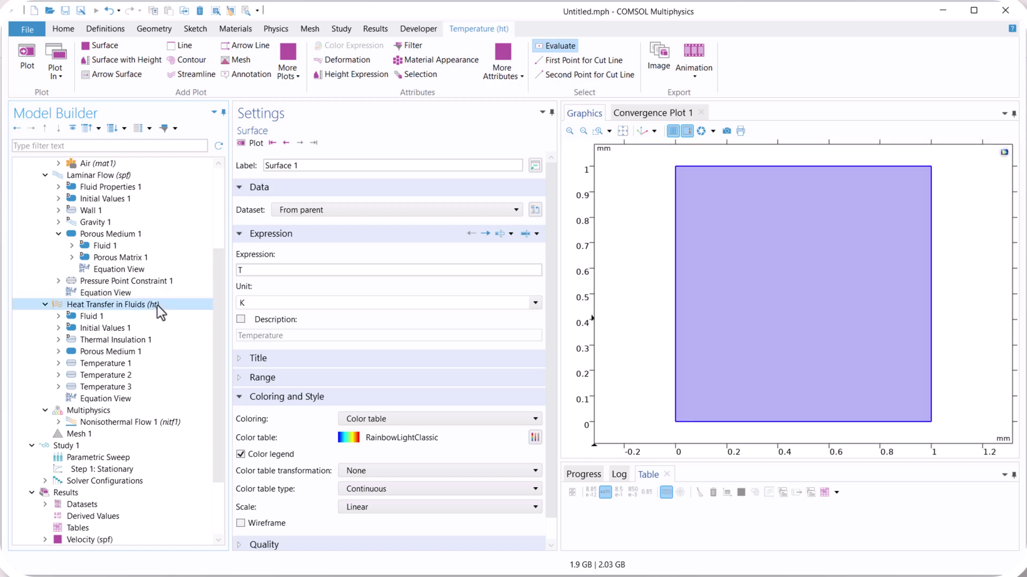
pyautogui.rightClick(157, 306)
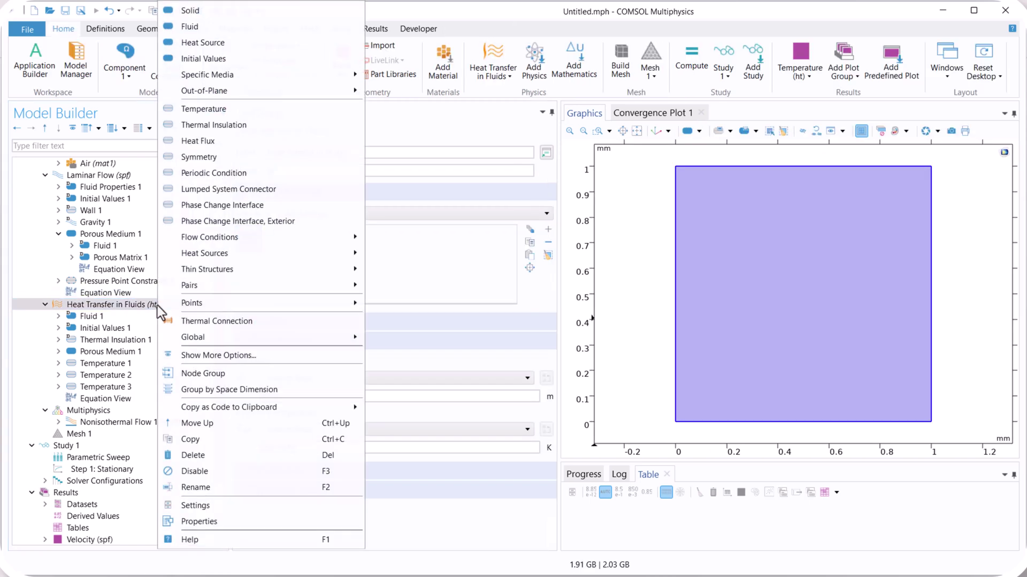
pyautogui.click(221, 109)
pyautogui.click(763, 167)
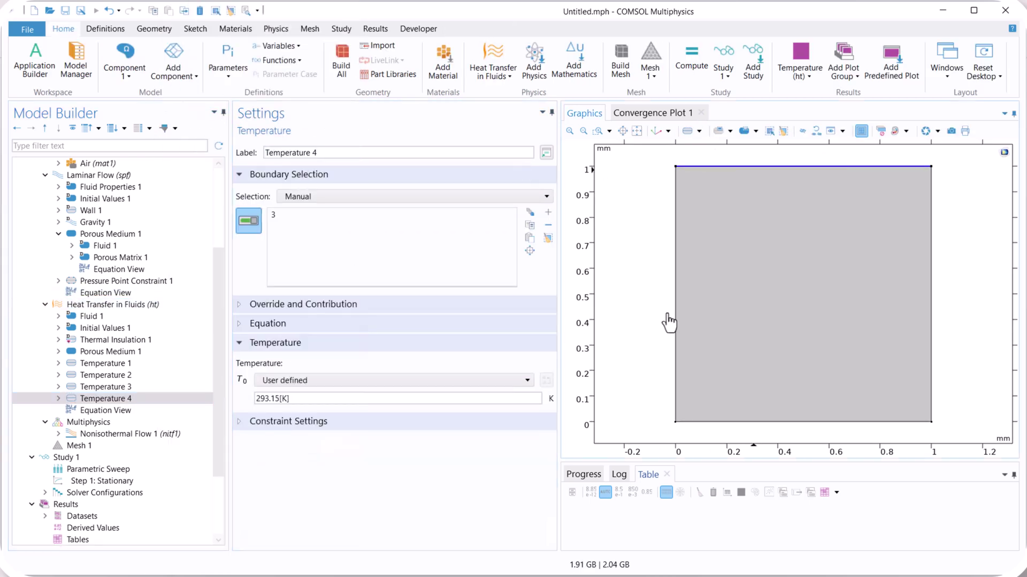
pyautogui.moveTo(300, 398); pyautogui.dragTo(249, 397)
pyautogui.write('310')
# - Re-run the K parametric sweep with F8 using the new boundary
pyautogui.click(108, 451)
pyautogui.click(108, 470)
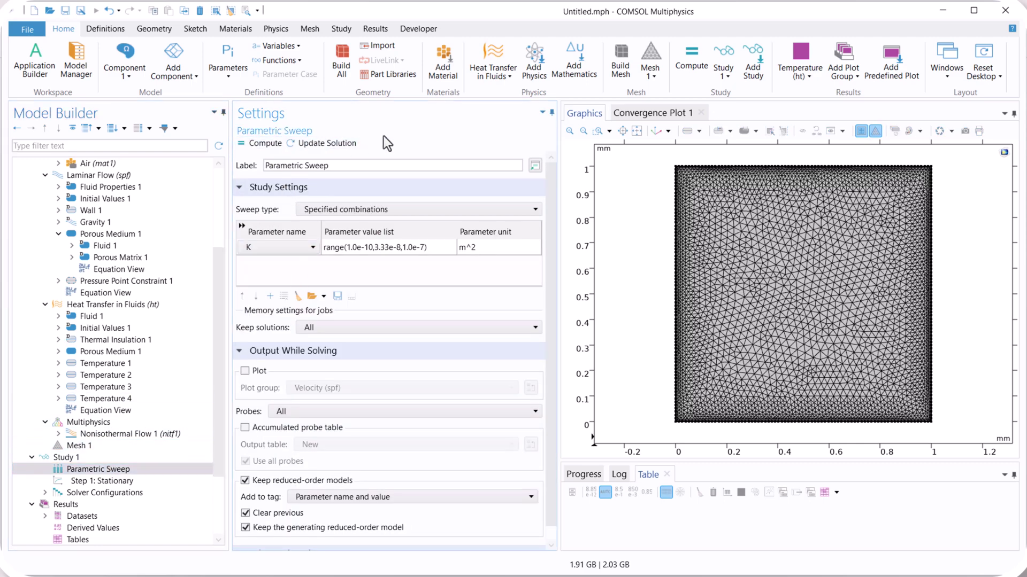
pyautogui.press('F8')
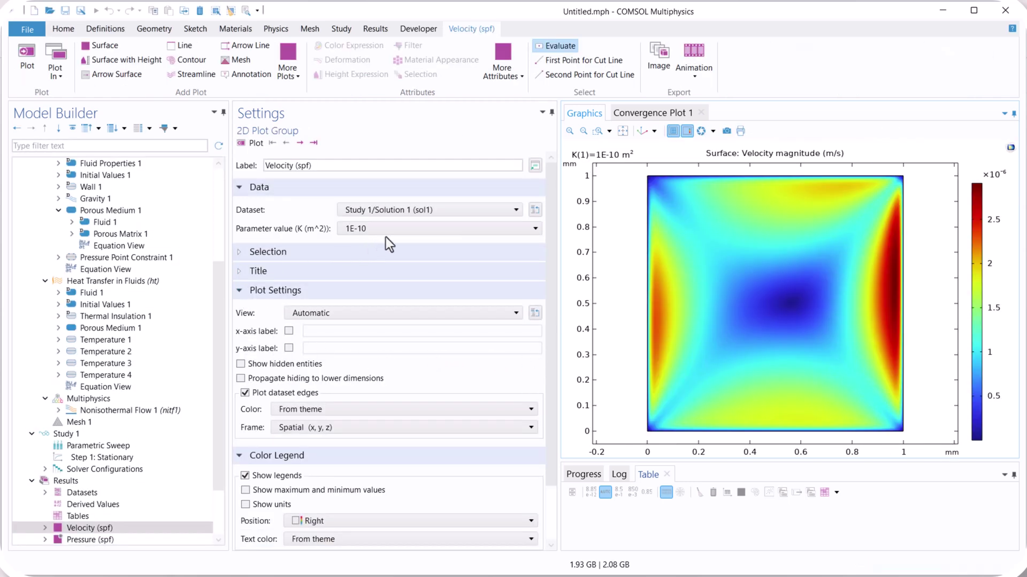
# - Plot velocity magnitude for K = 1E-7, then for K = 3.34E-8
pyautogui.click(395, 227)
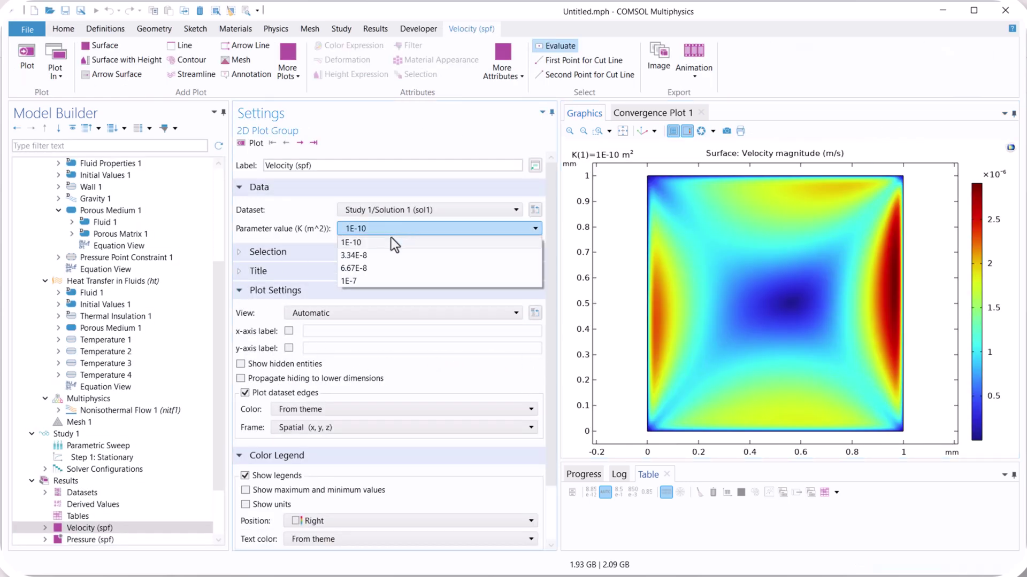
pyautogui.click(388, 281)
pyautogui.click(254, 143)
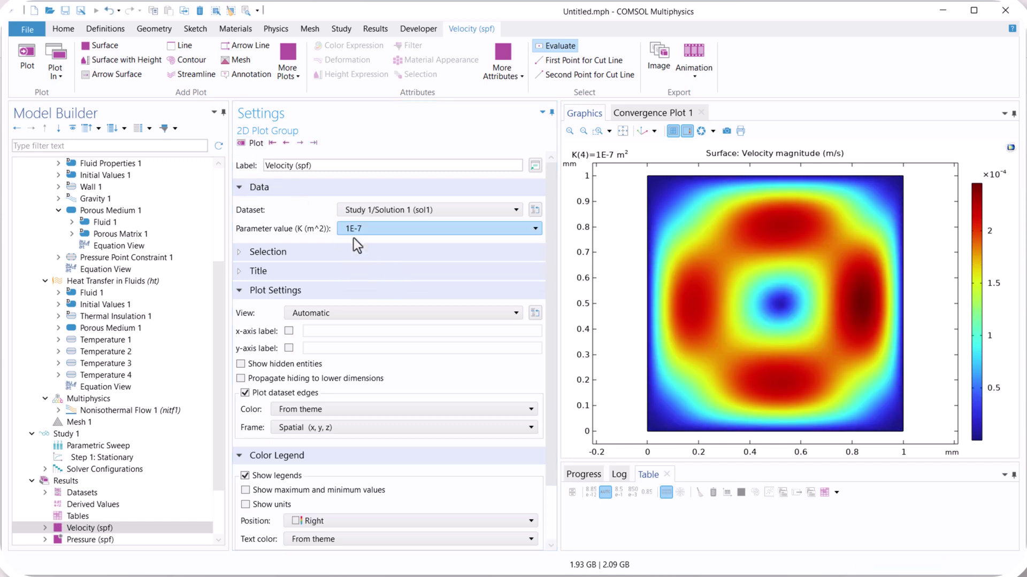
pyautogui.click(382, 231)
pyautogui.click(371, 254)
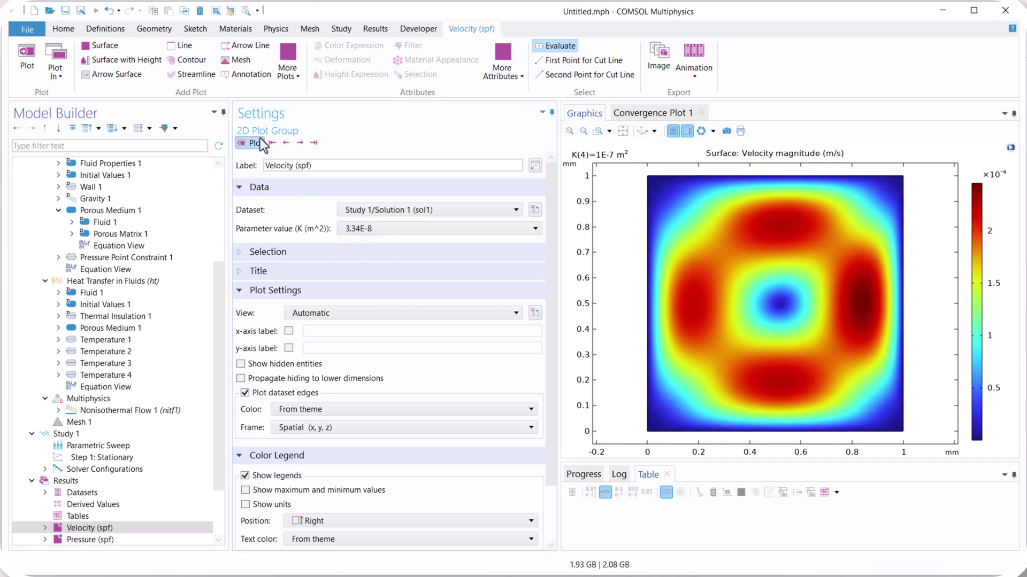
pyautogui.click(258, 142)
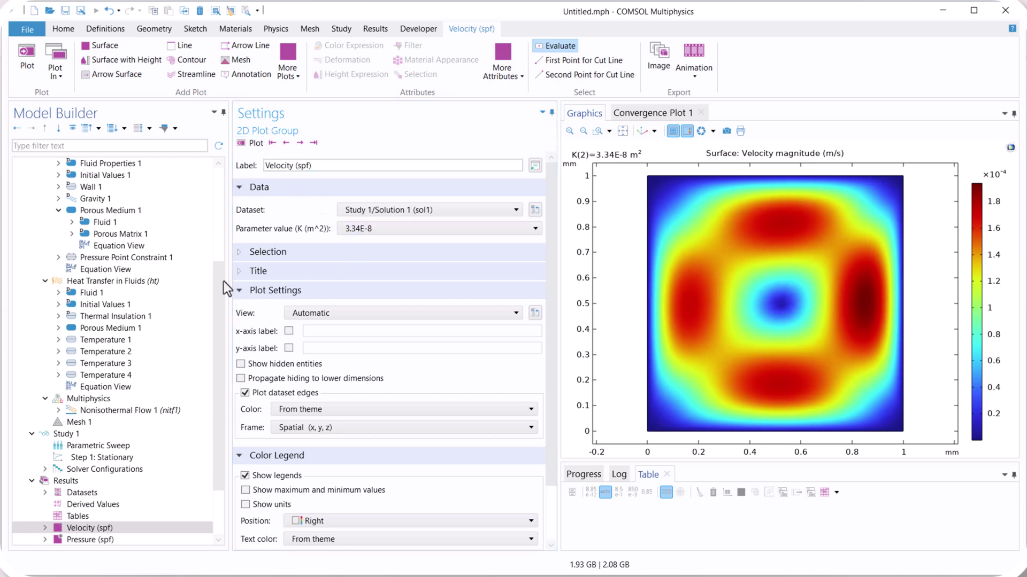
pyautogui.moveTo(224, 281); pyautogui.dragTo(219, 353)
# - Plot temperature for K = 6.67E-8, then show the Temperature and Fluid Flow plot
pyautogui.click(157, 484)
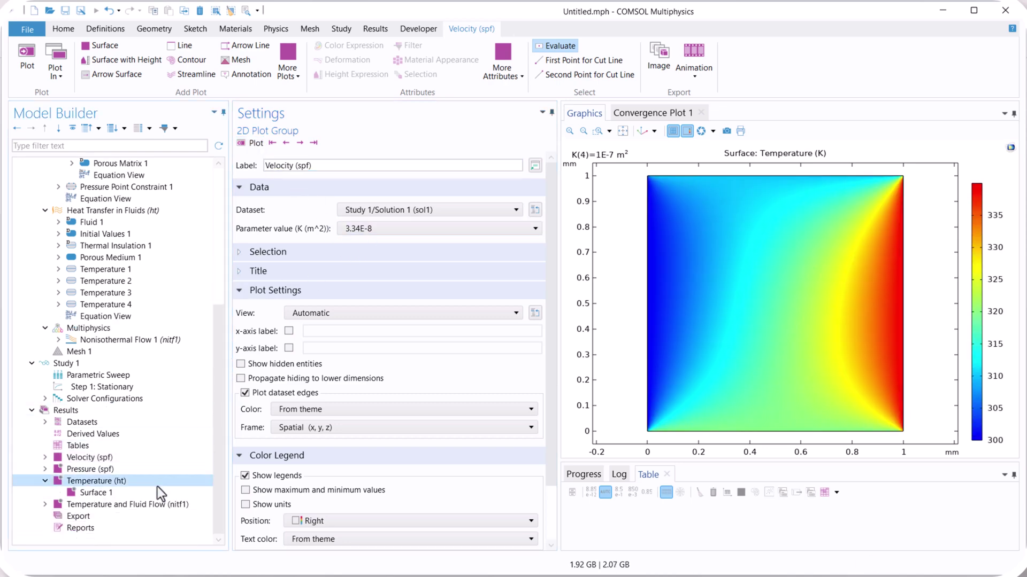
pyautogui.click(367, 230)
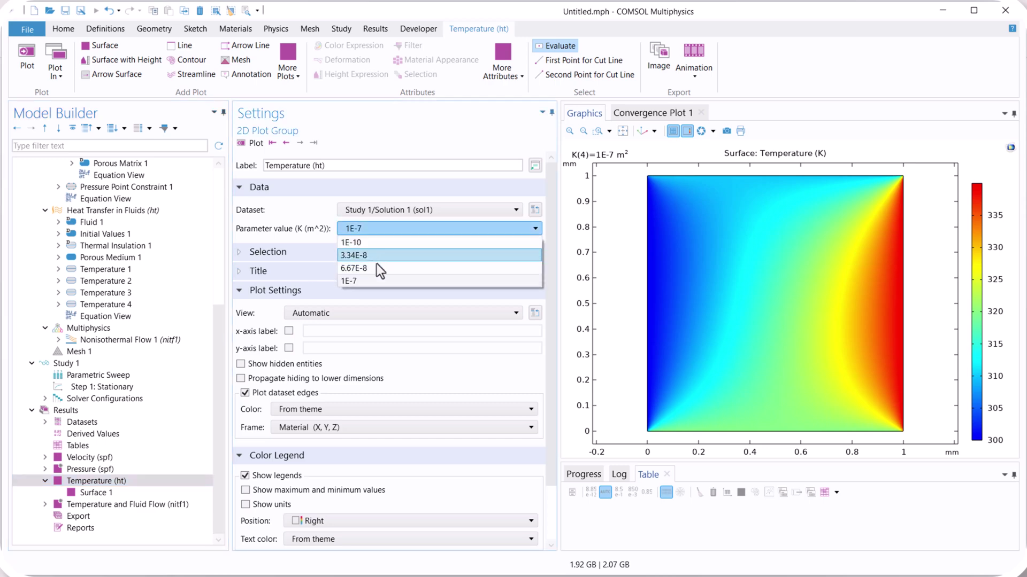
pyautogui.click(376, 264)
pyautogui.click(251, 142)
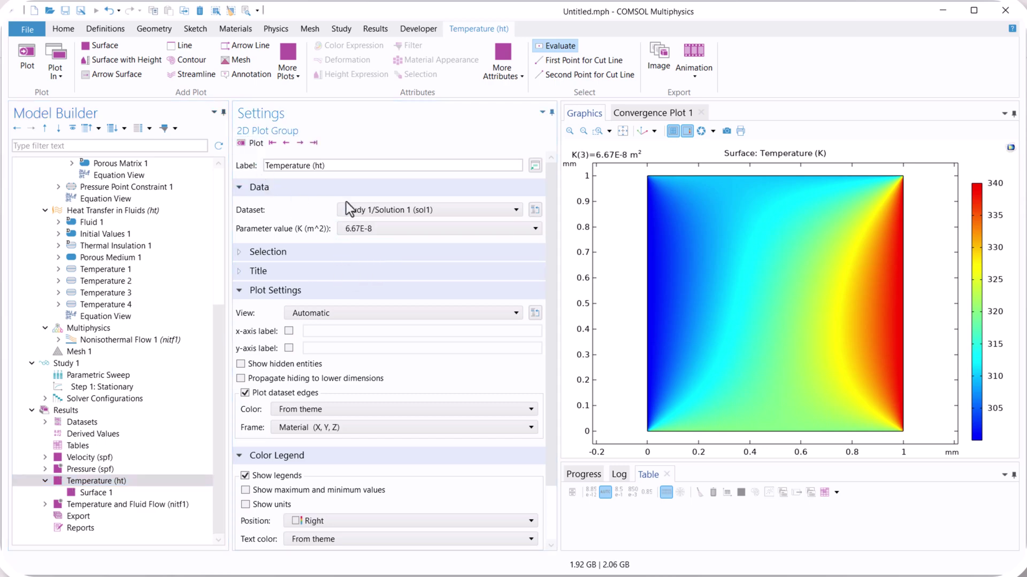
pyautogui.click(89, 492)
pyautogui.click(94, 505)
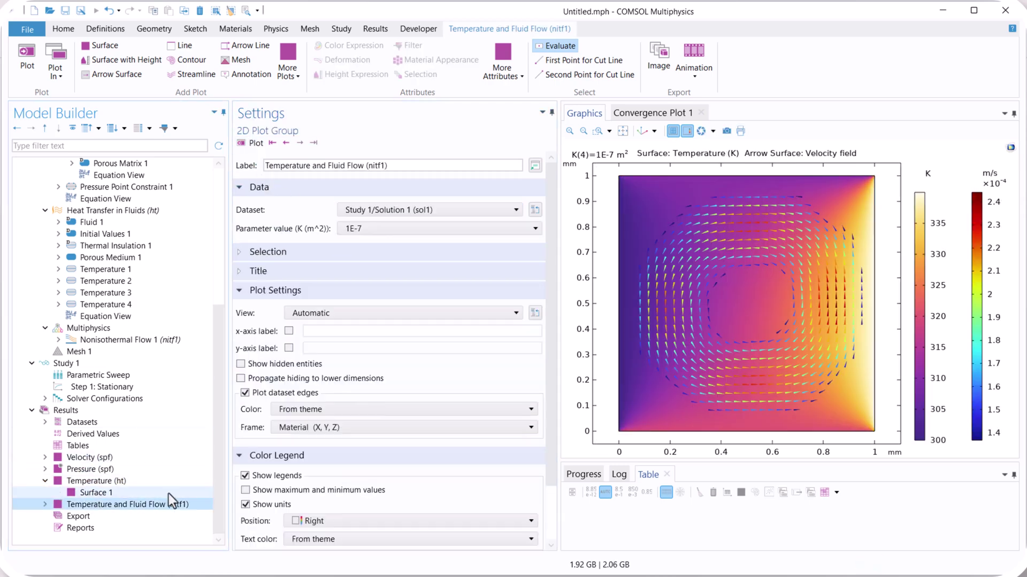